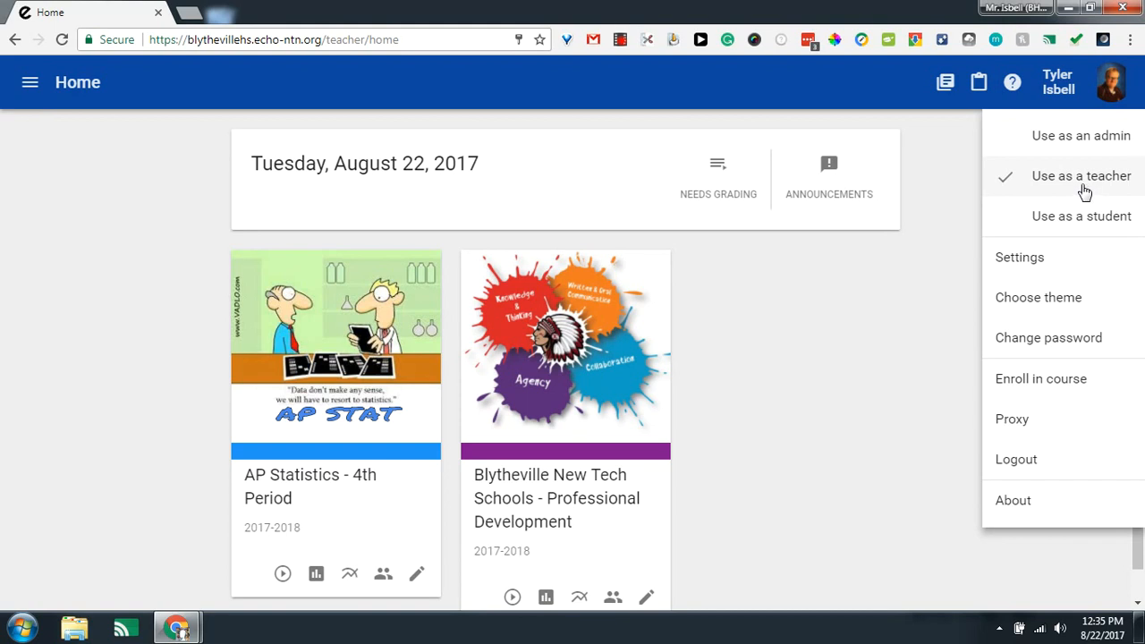
# Open the syllabus editor of the AP Statistics - 4th Period course while staying in the teacher role
pyautogui.click(1083, 87)
pyautogui.click(1072, 88)
pyautogui.click(854, 298)
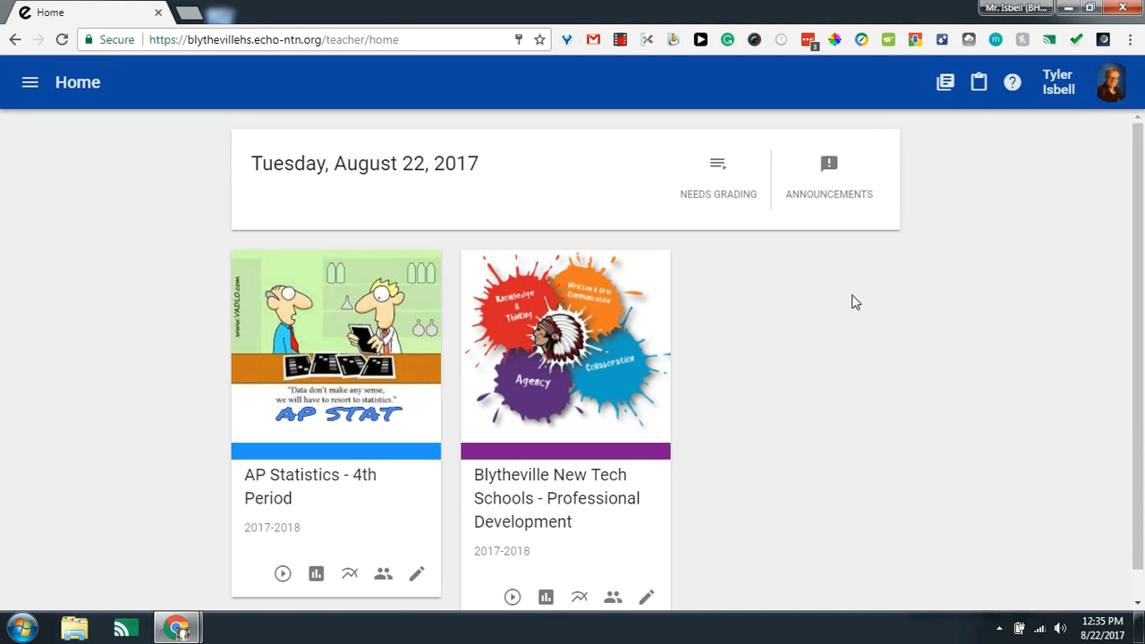
pyautogui.click(332, 358)
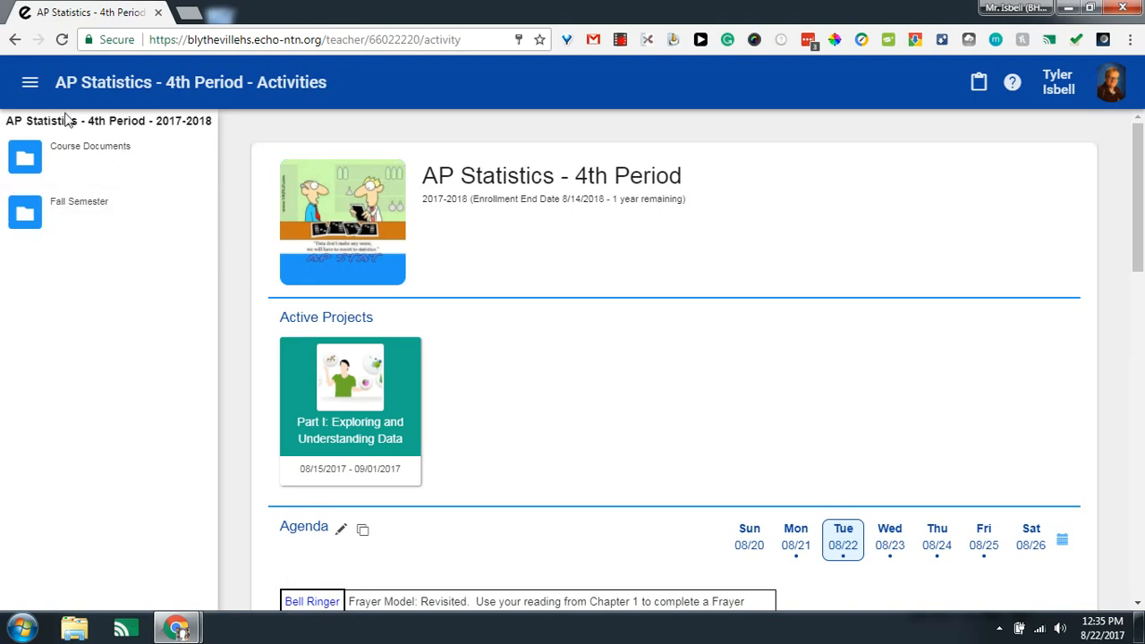
pyautogui.click(30, 83)
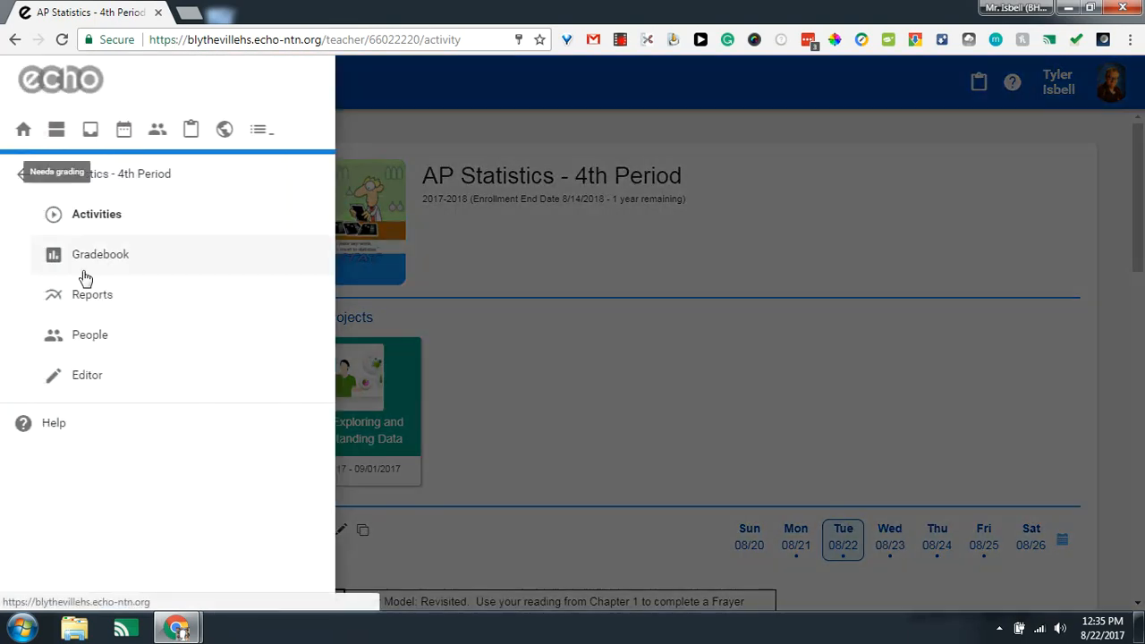
pyautogui.click(85, 392)
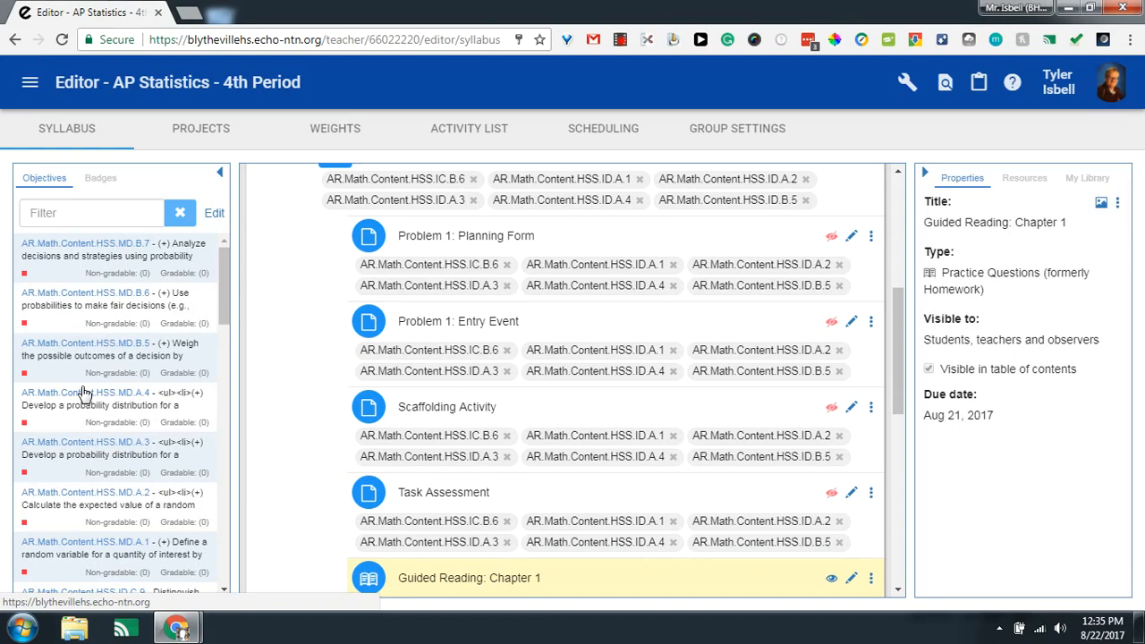
# Collapse and re-expand the course objectives list, and look through the objectives and their gradable and non-gradable usage
pyautogui.click(220, 172)
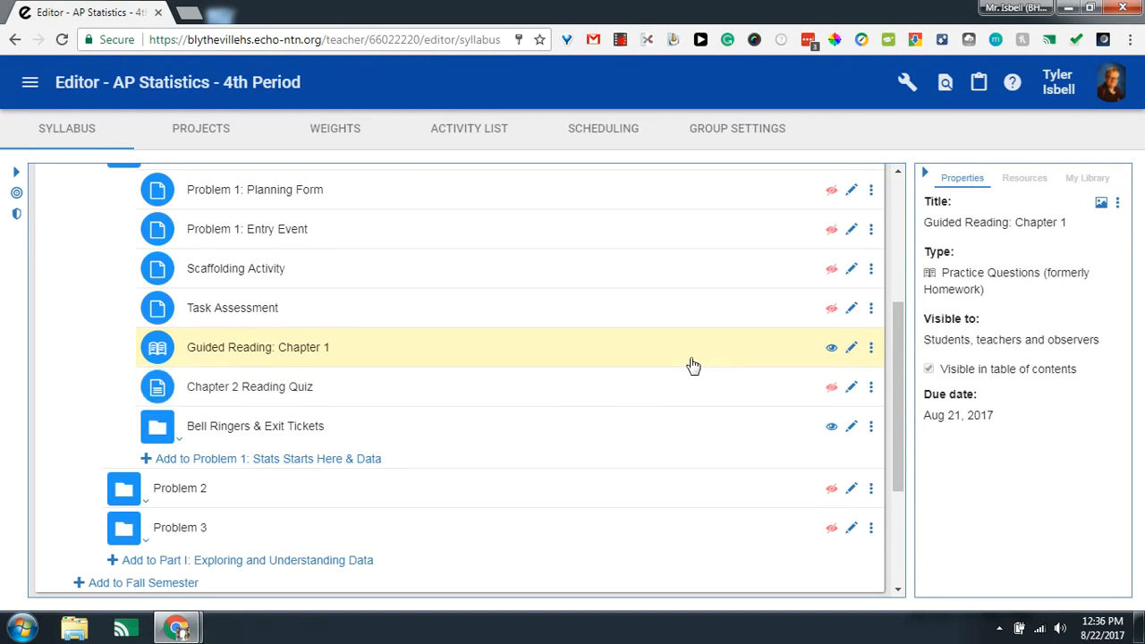
pyautogui.click(16, 177)
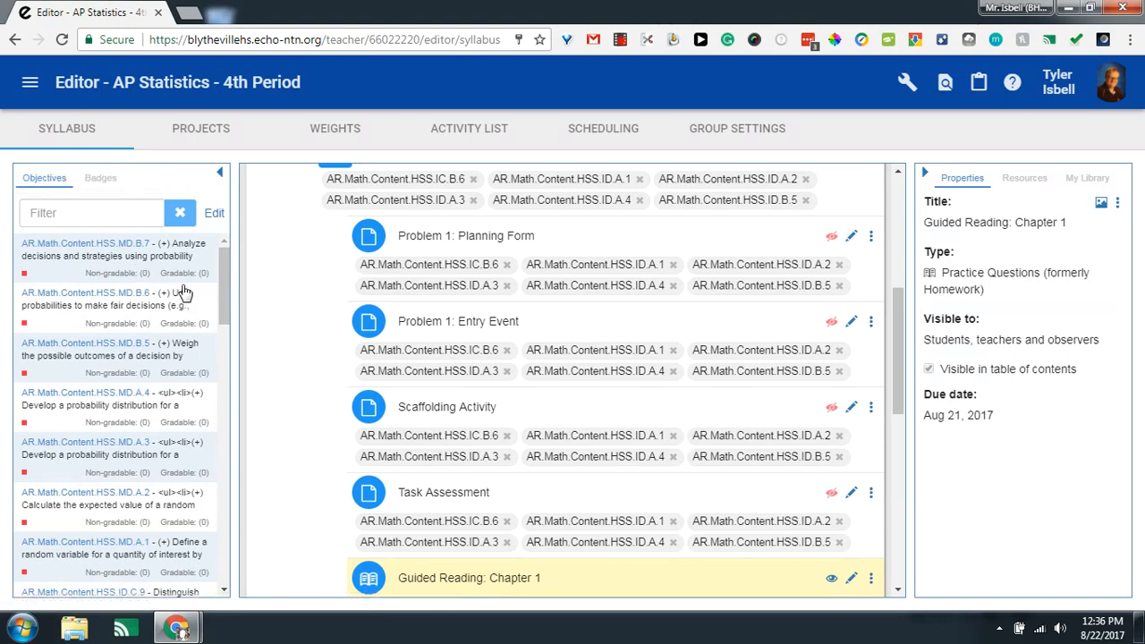
pyautogui.scroll(-2, 184, 291)
pyautogui.scroll(-7, 184, 293)
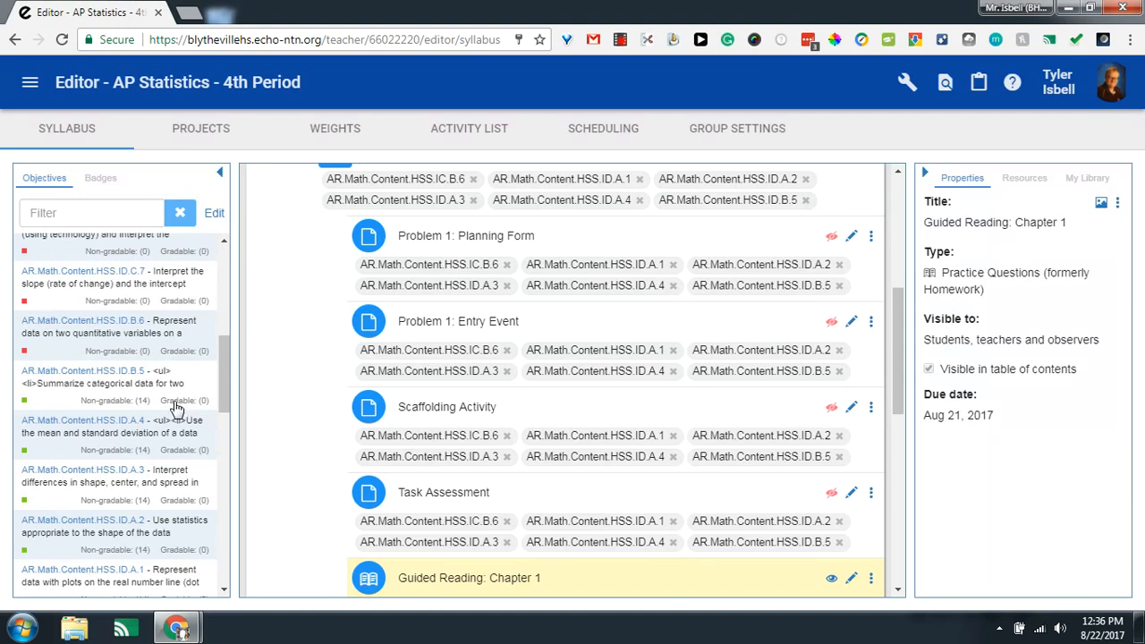
pyautogui.scroll(10, 174, 419)
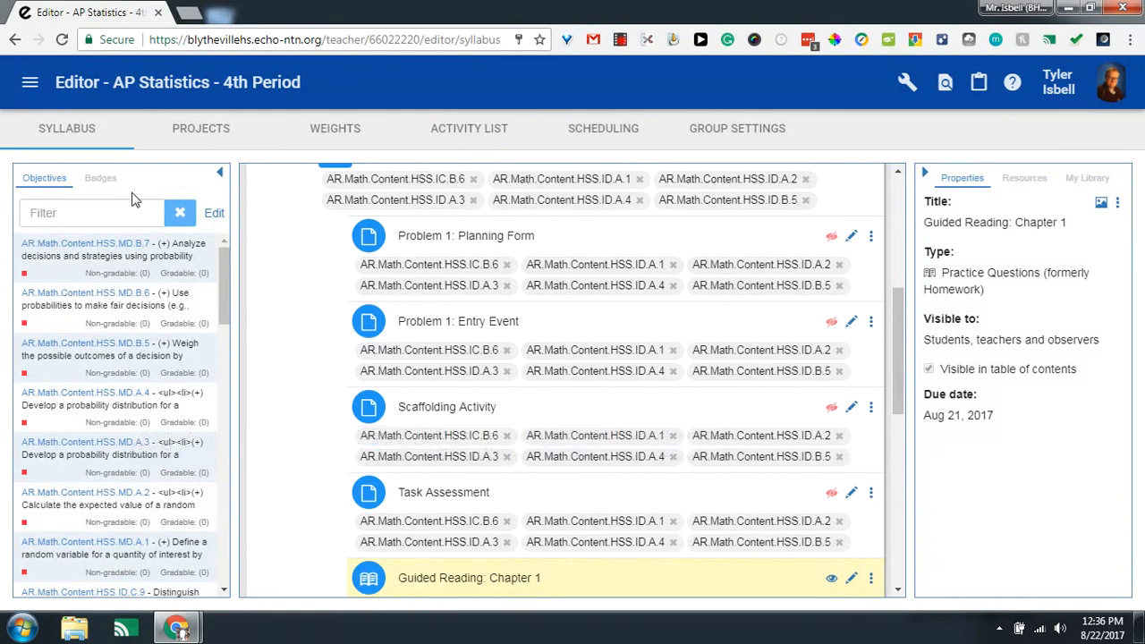
# Open the course objectives for editing and review the full list of IDs and descriptions
pyautogui.click(216, 219)
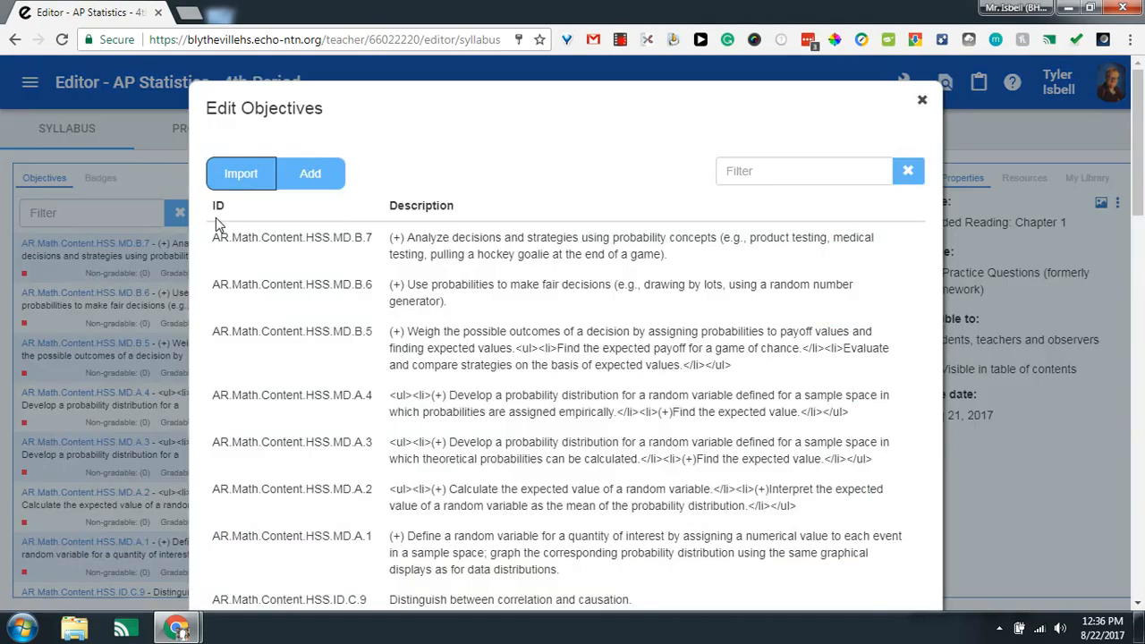
pyautogui.scroll(-10, 430, 318)
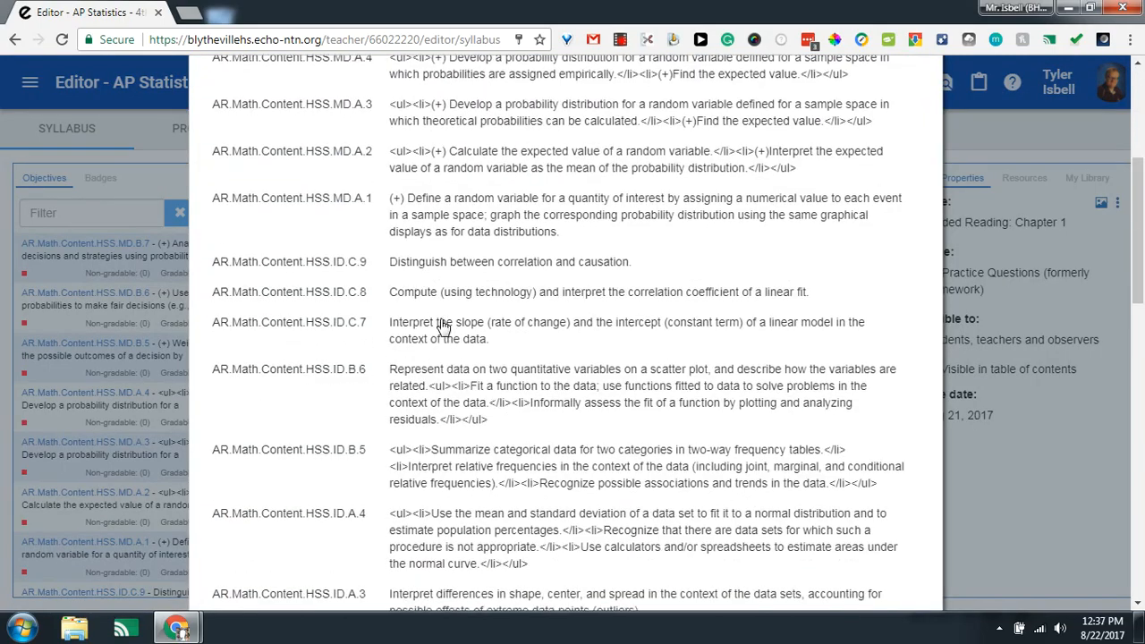
pyautogui.scroll(-5, 428, 317)
pyautogui.scroll(9, 420, 324)
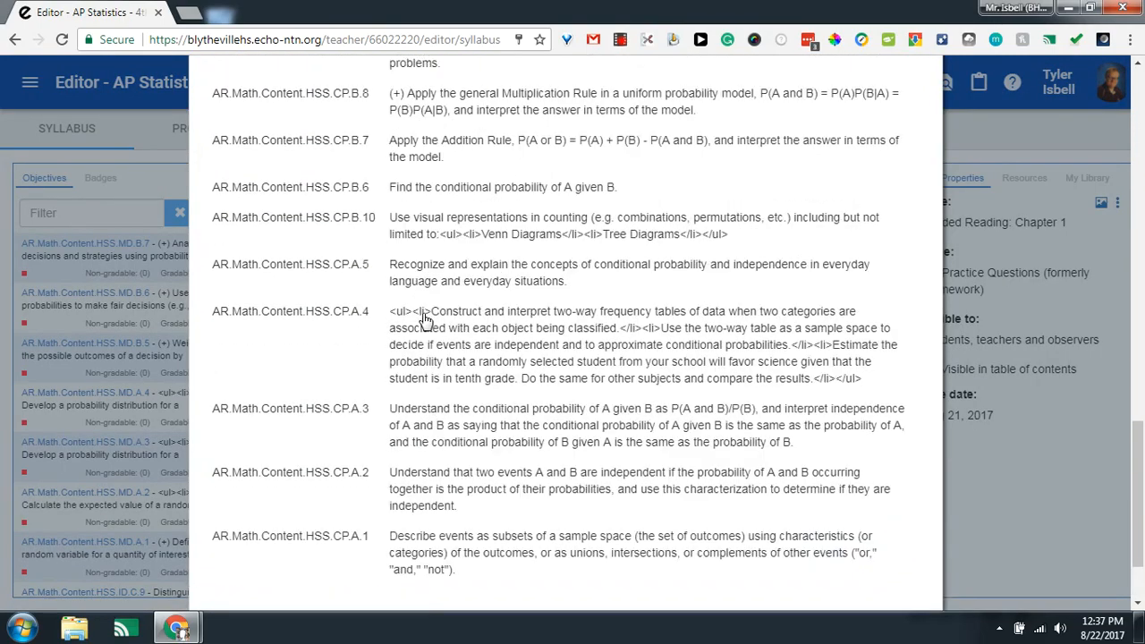
pyautogui.scroll(5, 421, 324)
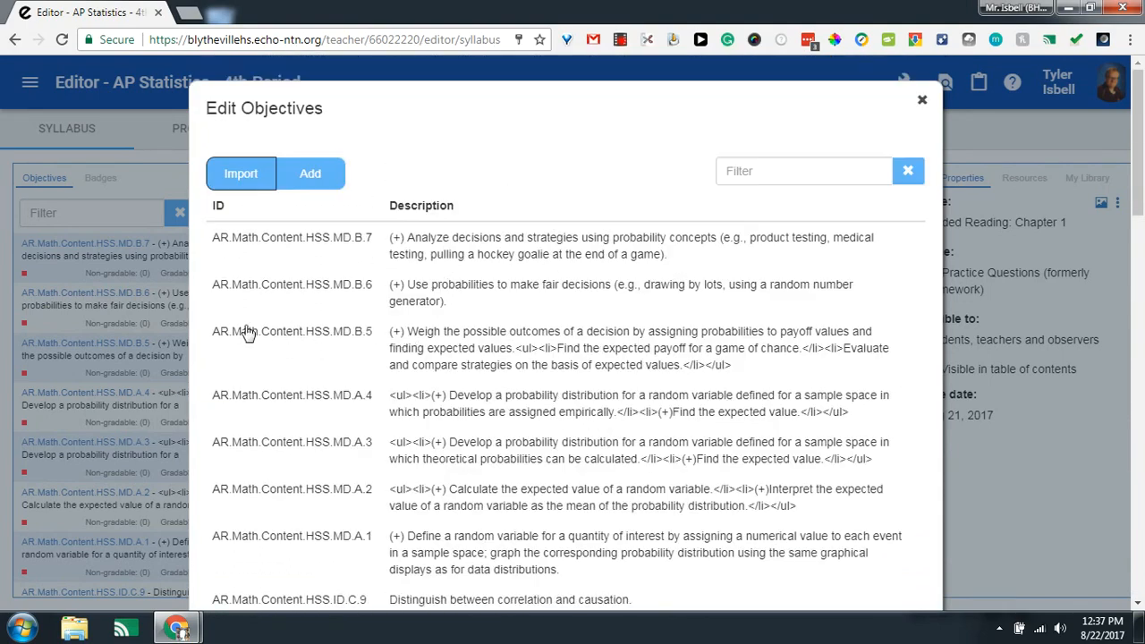
# Start a state standards import for the course objectives with Arkansas, grade 10 and Math as the source
pyautogui.click(311, 176)
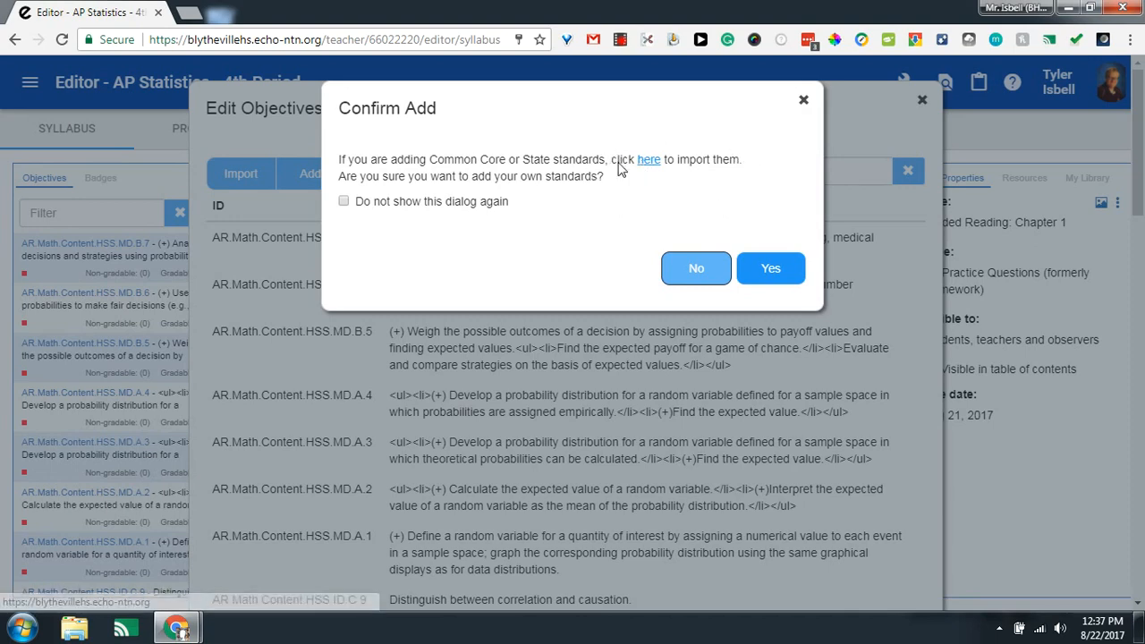
pyautogui.click(649, 161)
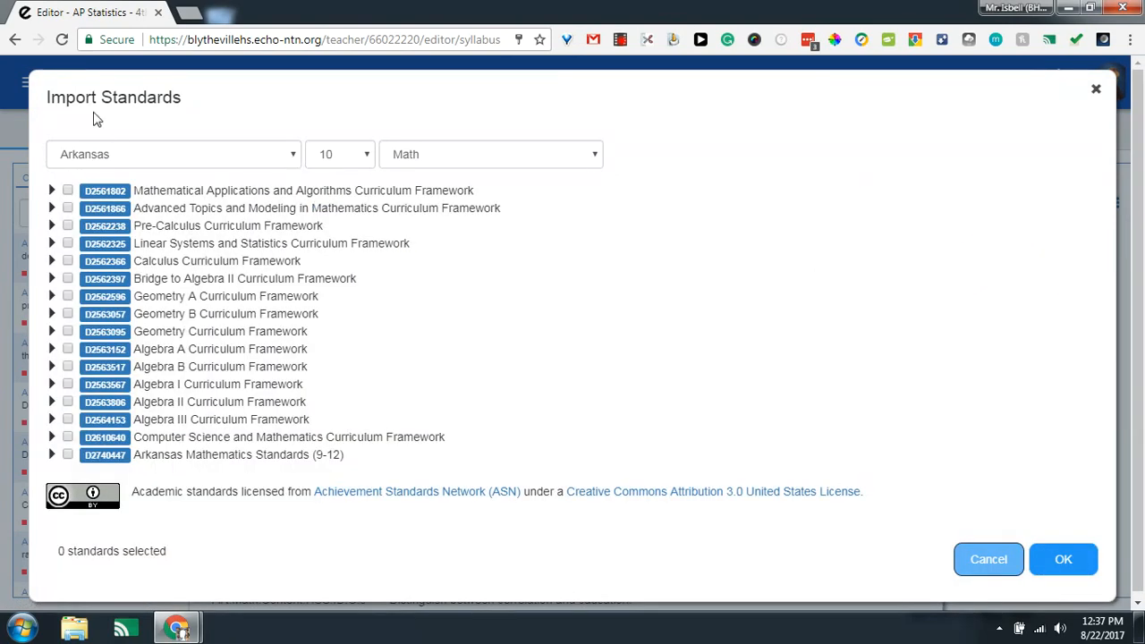
pyautogui.click(295, 158)
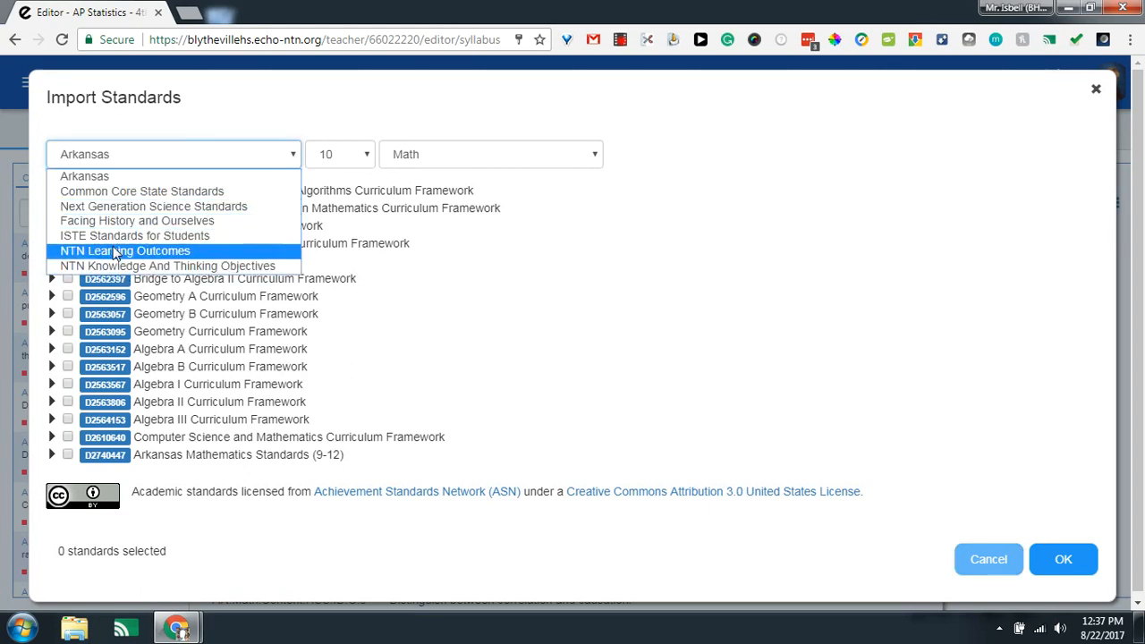
pyautogui.click(106, 176)
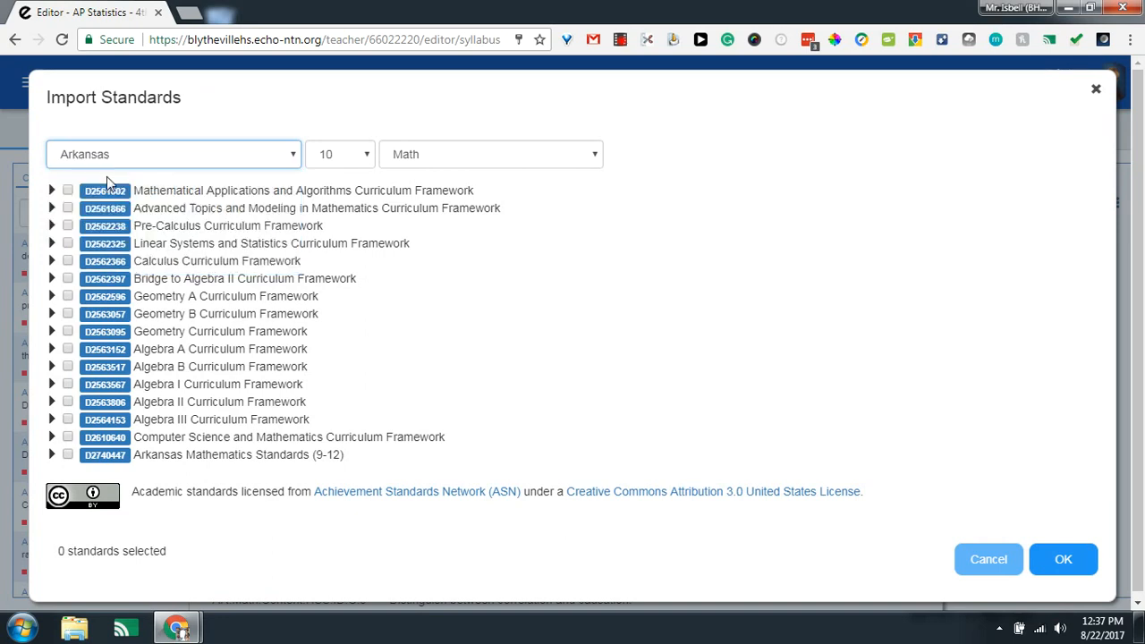
pyautogui.click(370, 157)
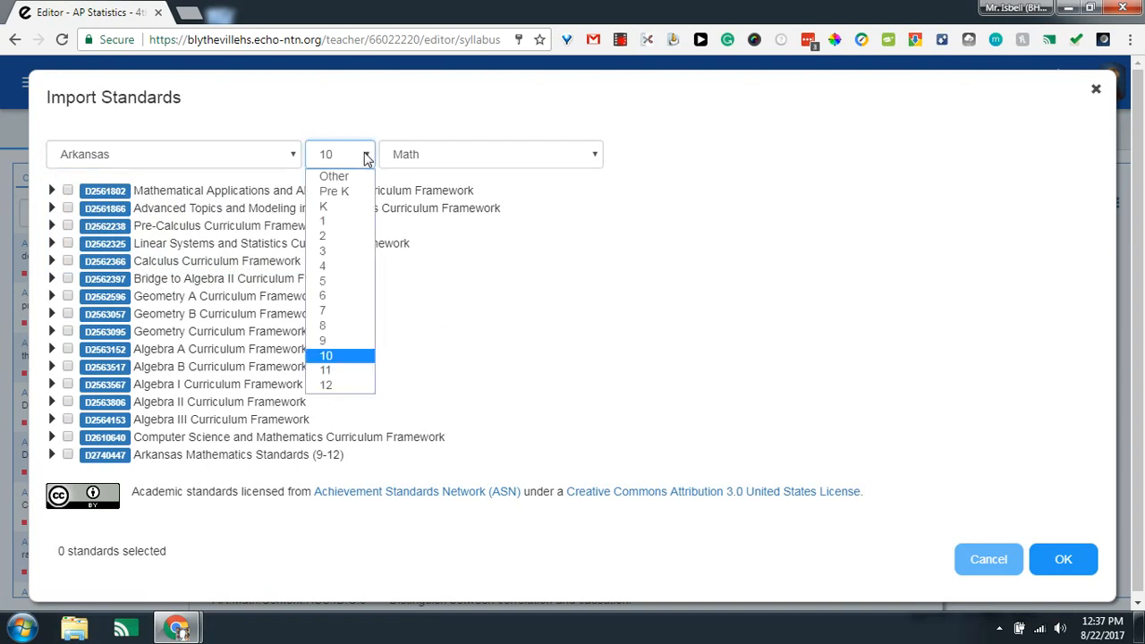
pyautogui.click(336, 362)
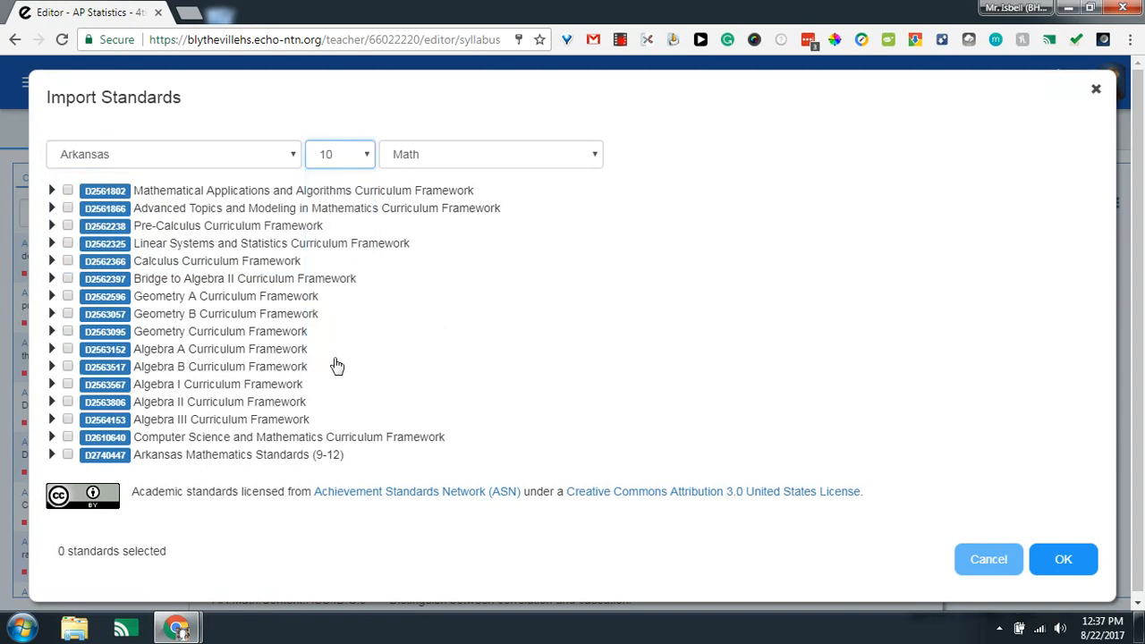
pyautogui.click(445, 164)
pyautogui.click(445, 252)
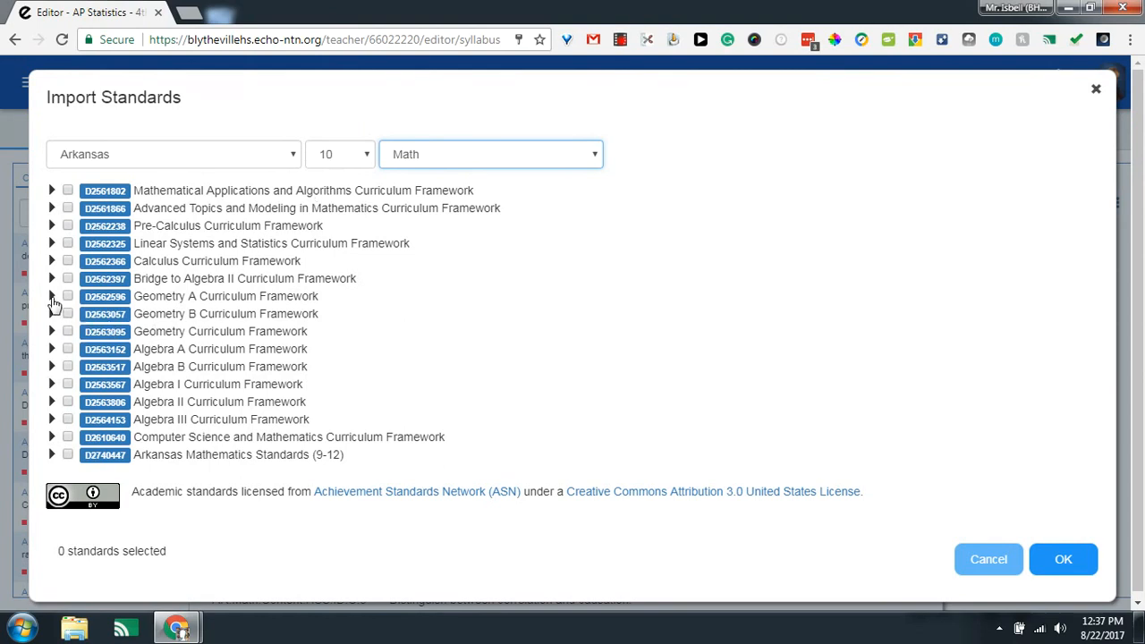
# Expand Geometry A Curriculum Framework down to Experiment with transformations in the plane under Congruence, leaving the whole framework unselected
pyautogui.click(52, 297)
pyautogui.click(67, 296)
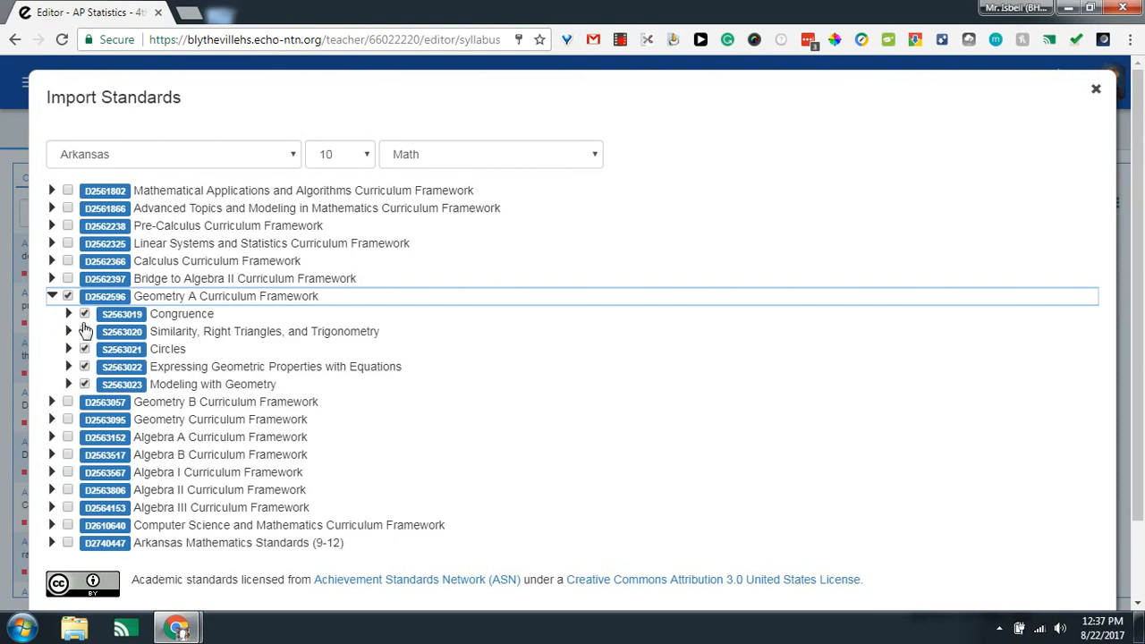
pyautogui.click(68, 299)
pyautogui.click(69, 314)
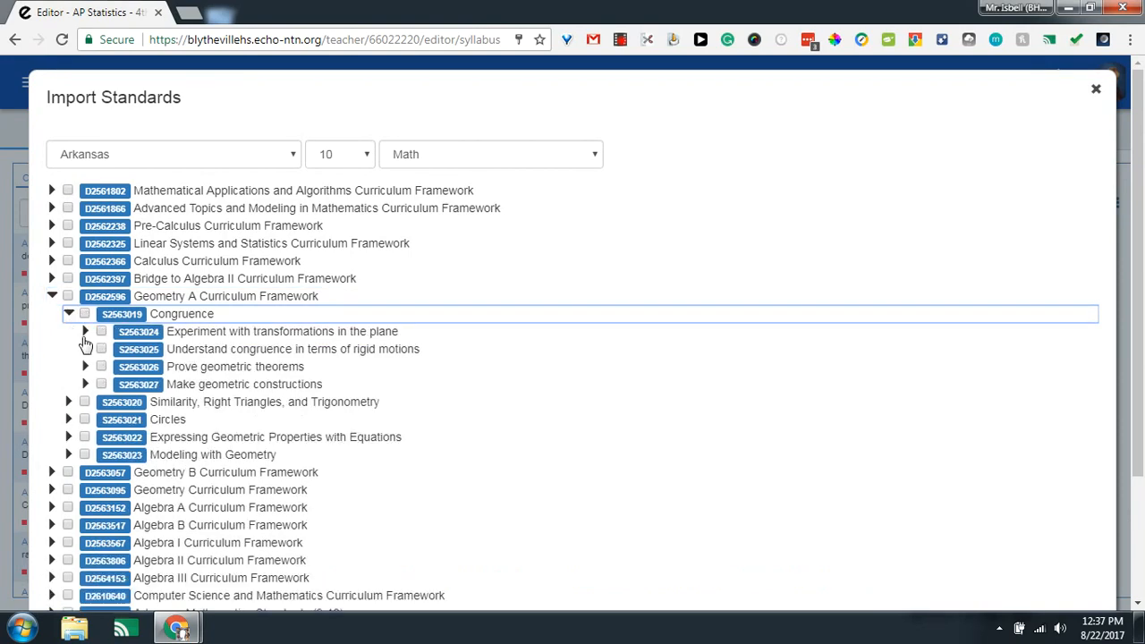
pyautogui.click(85, 332)
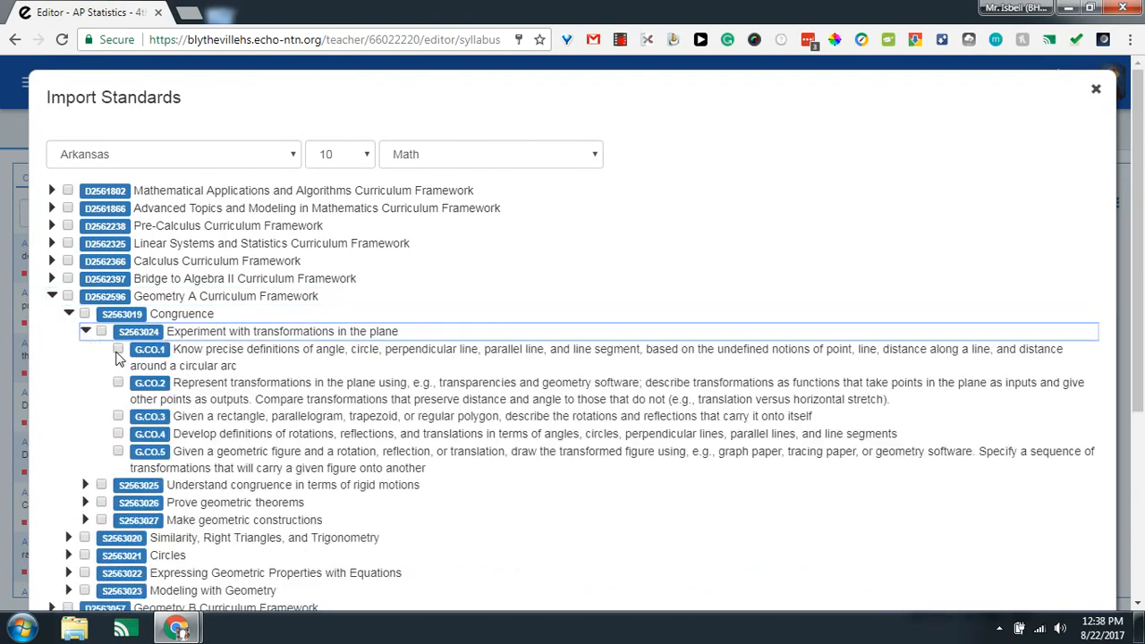
# Select standards G.CO.1 through G.CO.5, collapse the Geometry A framework and cancel the import
pyautogui.click(118, 349)
pyautogui.click(118, 383)
pyautogui.click(118, 416)
pyautogui.click(118, 434)
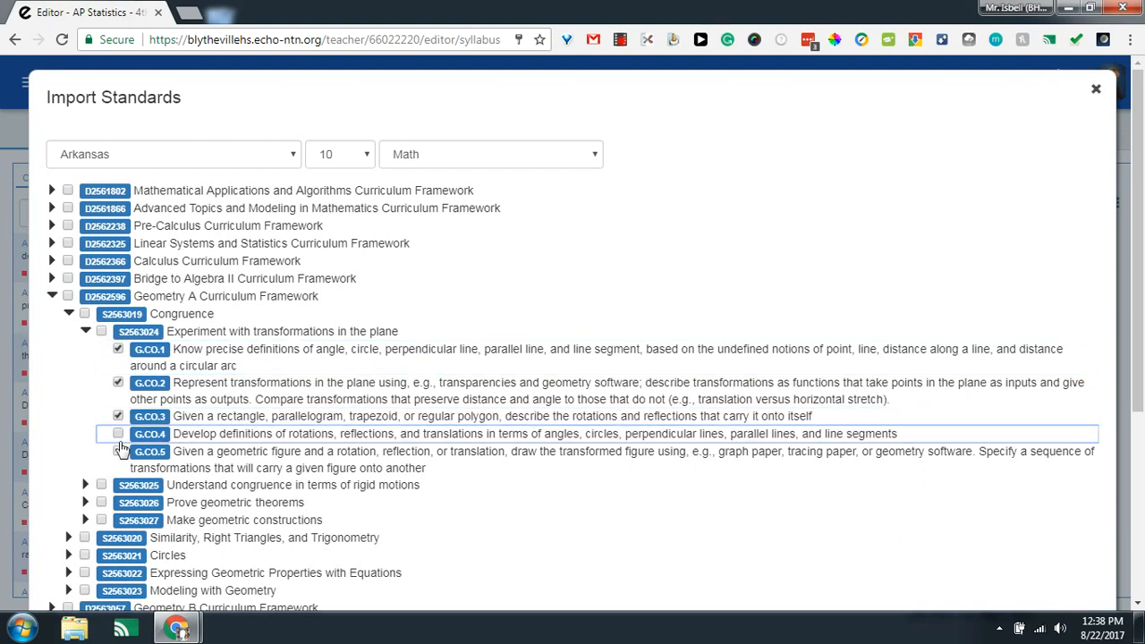
pyautogui.click(118, 451)
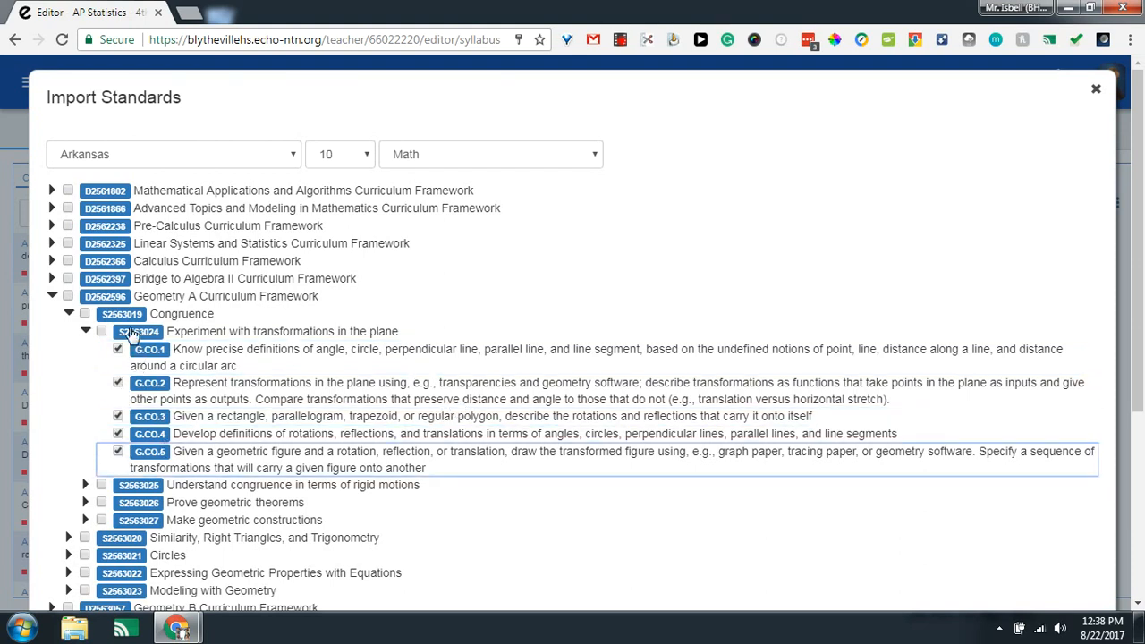
pyautogui.click(53, 299)
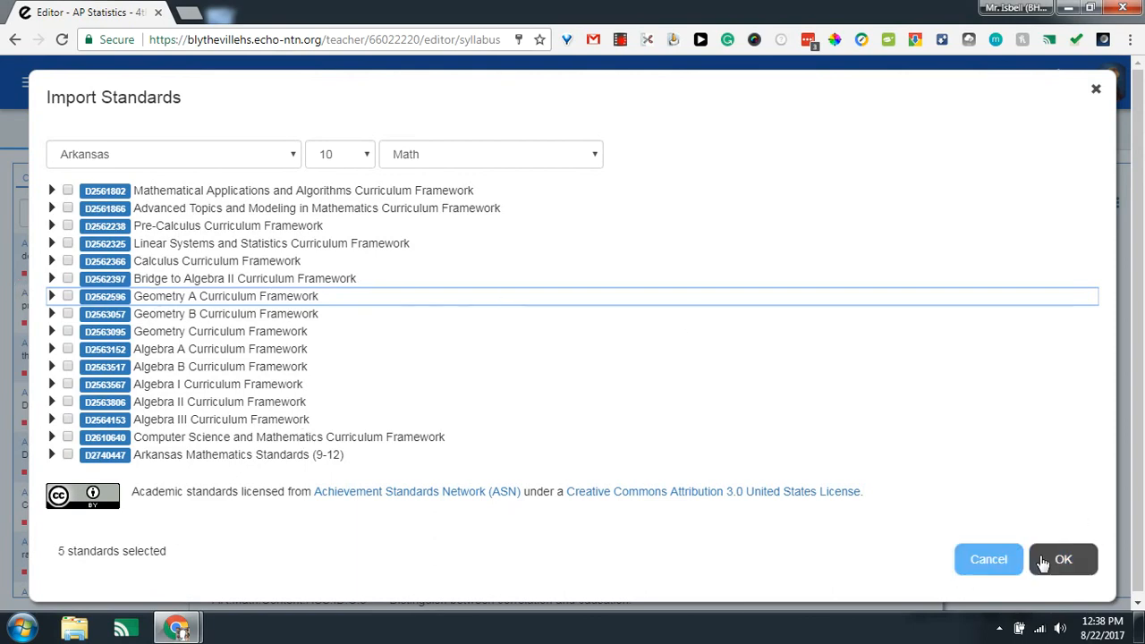
pyautogui.click(997, 569)
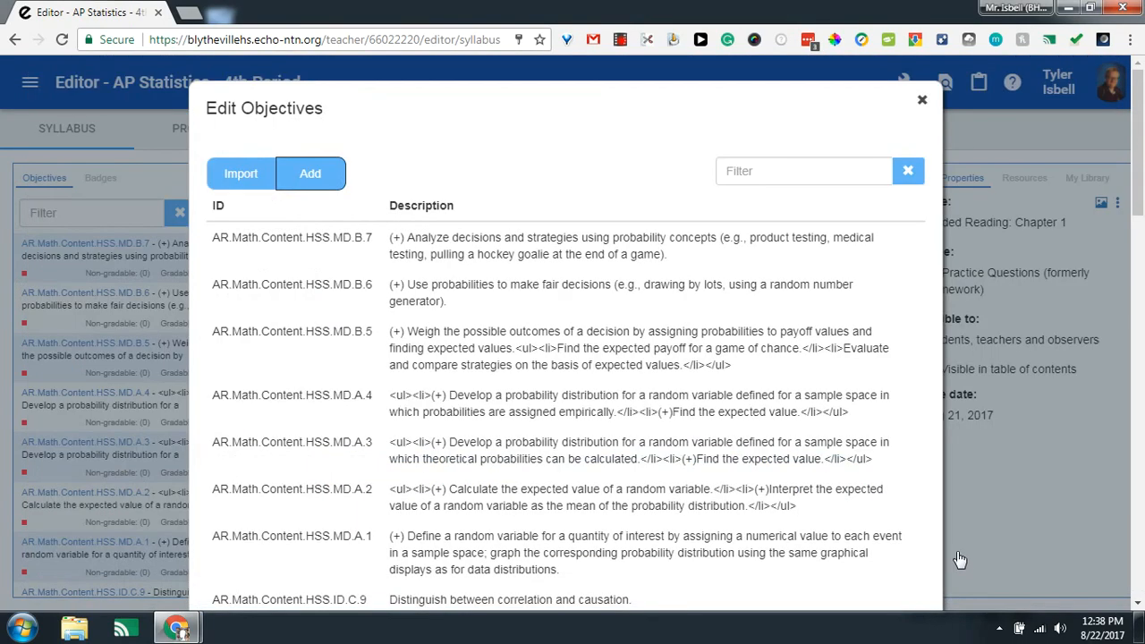
# Look through the objectives list down to the save option at its end and return to its beginning
pyautogui.scroll(-15, 517, 390)
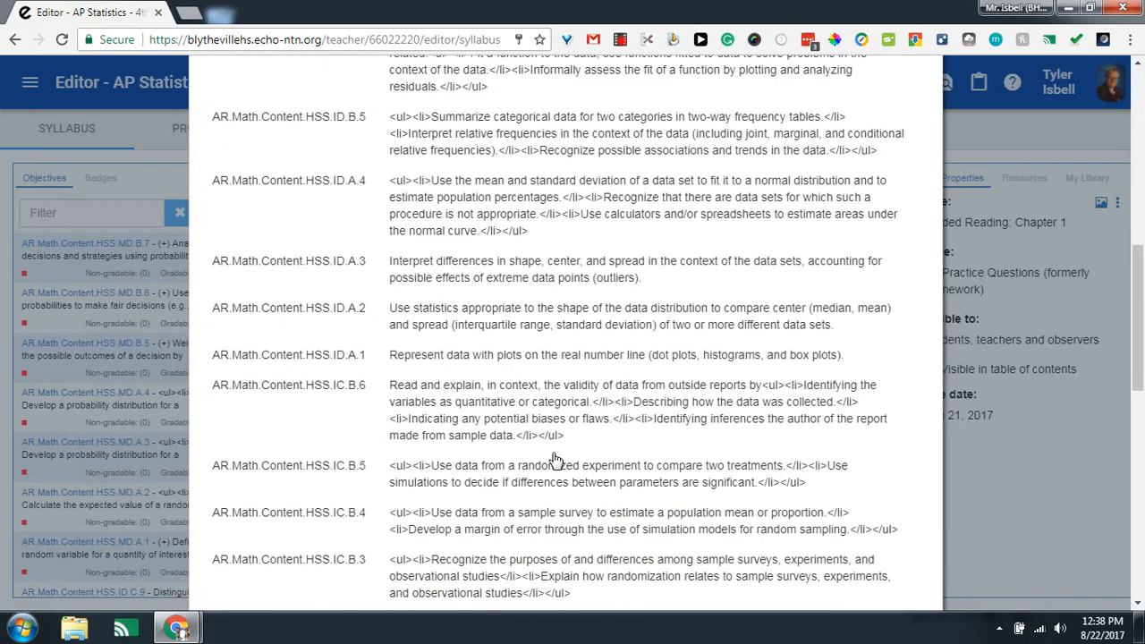
pyautogui.scroll(-5, 584, 475)
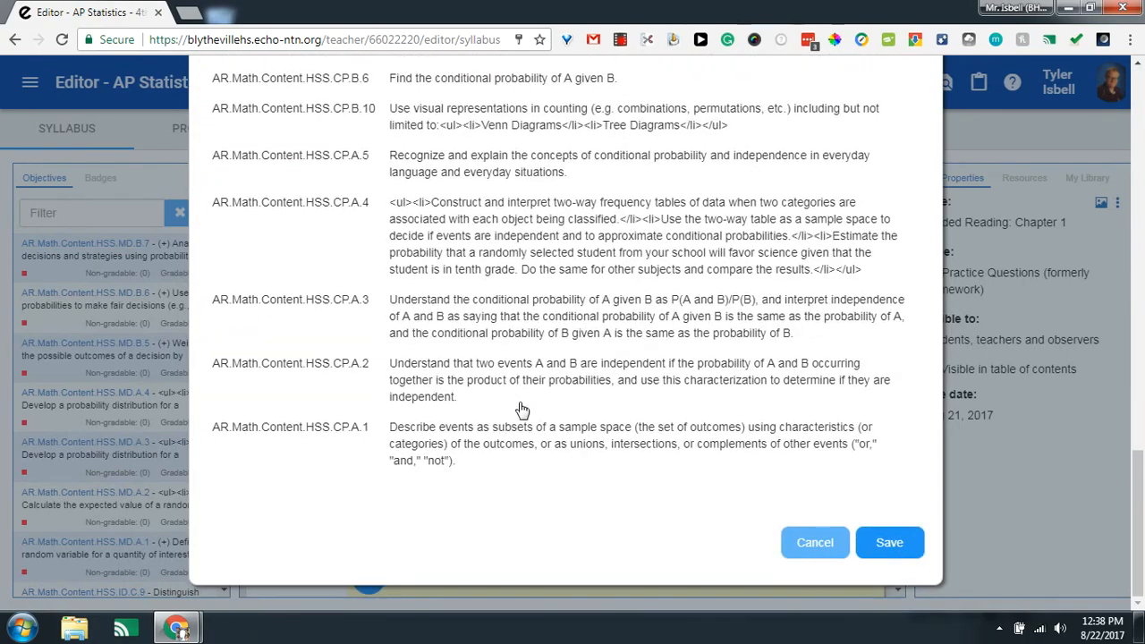
pyautogui.scroll(7, 527, 426)
pyautogui.scroll(-8, 526, 426)
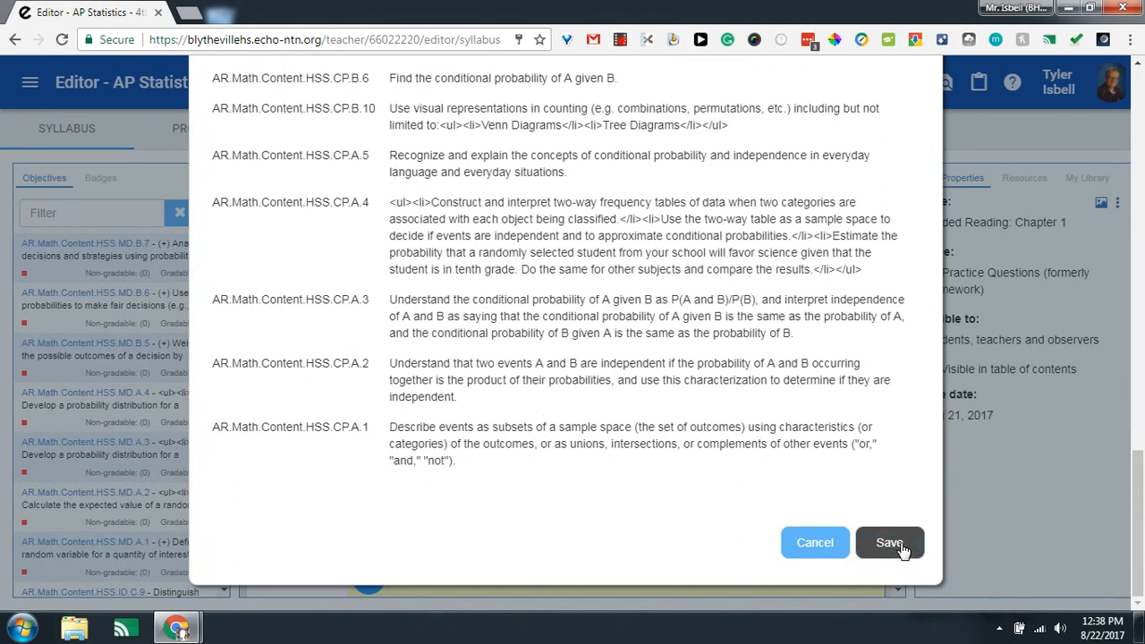
pyautogui.scroll(10, 756, 506)
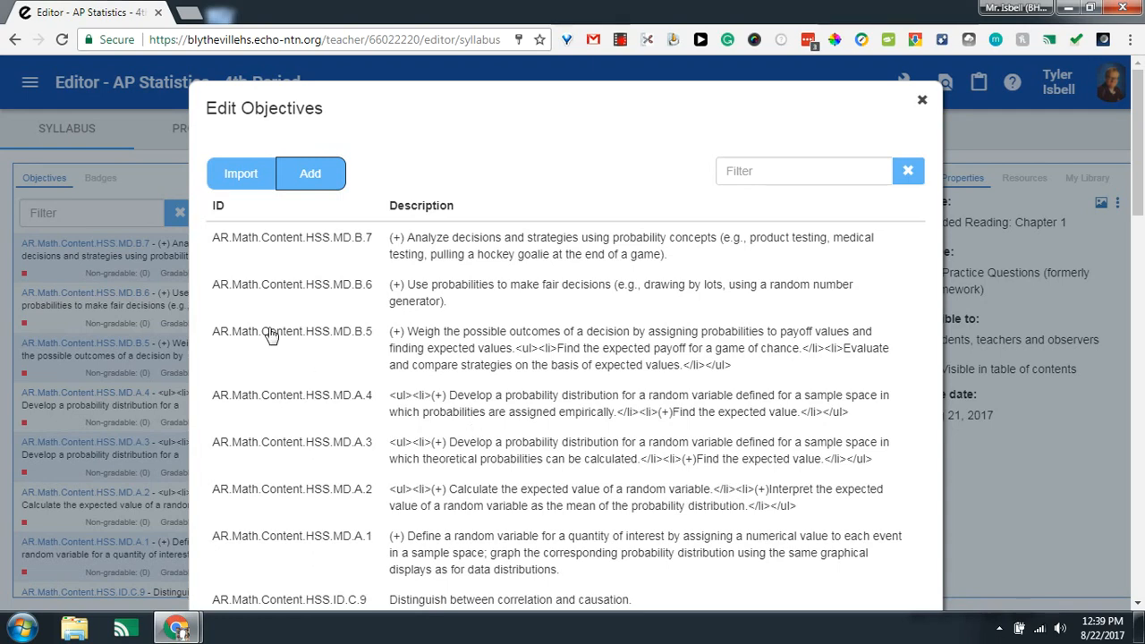
# Start a blank custom objective and leave the objectives editor without saving
pyautogui.click(322, 179)
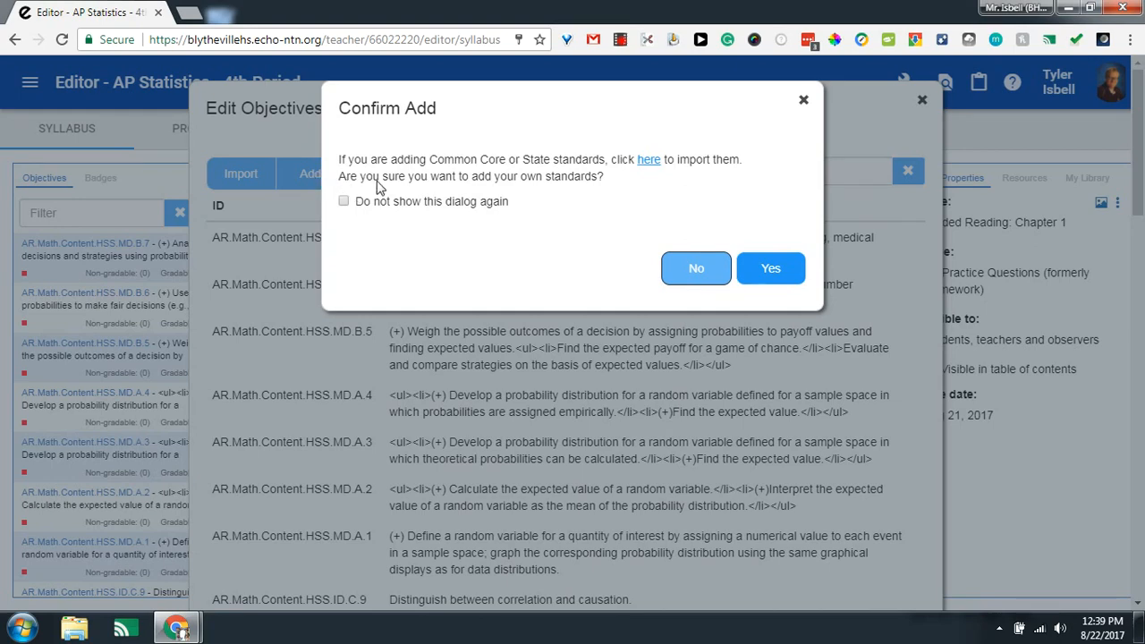
pyautogui.click(773, 268)
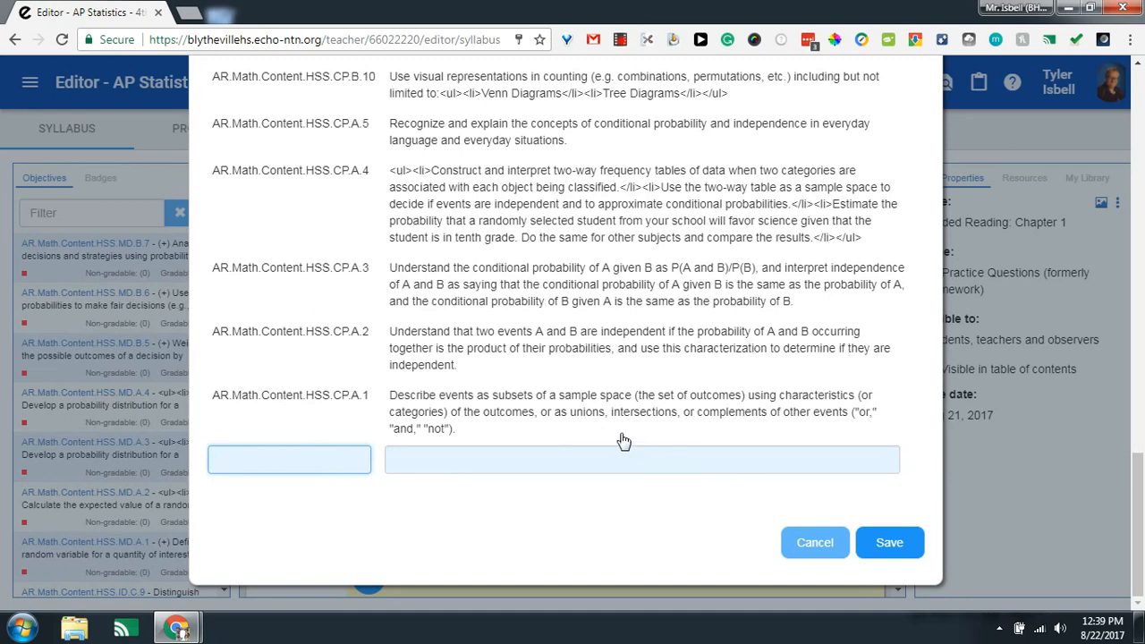
pyautogui.click(813, 541)
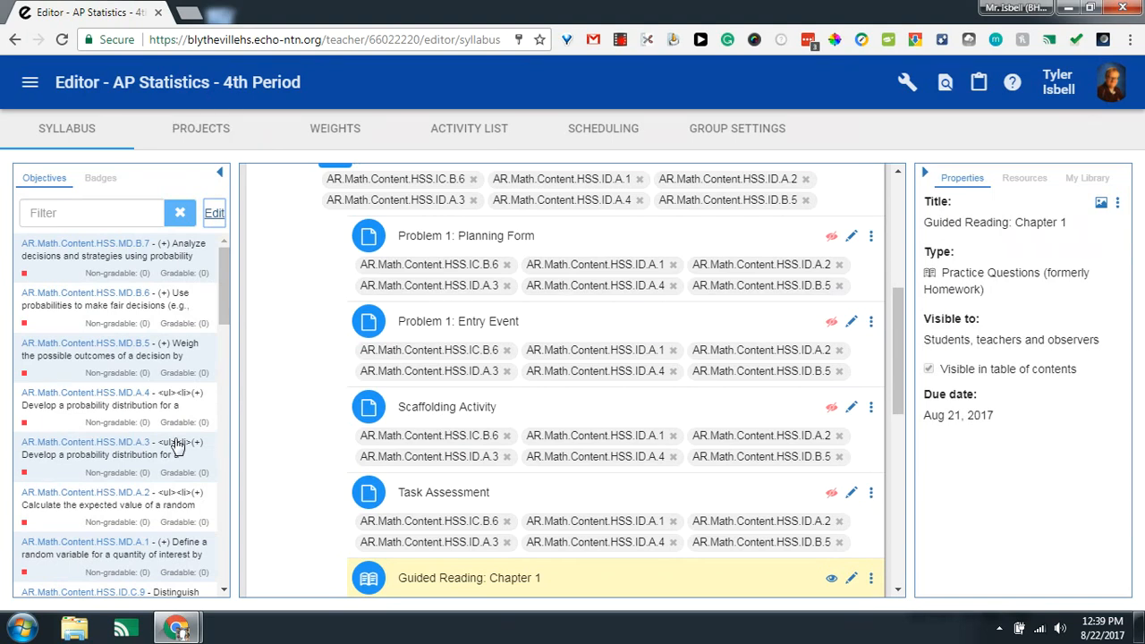
# Collapse the Part I: Exploring and Understanding Data folder, then hide the objectives pane and show it again
pyautogui.scroll(1, 302, 483)
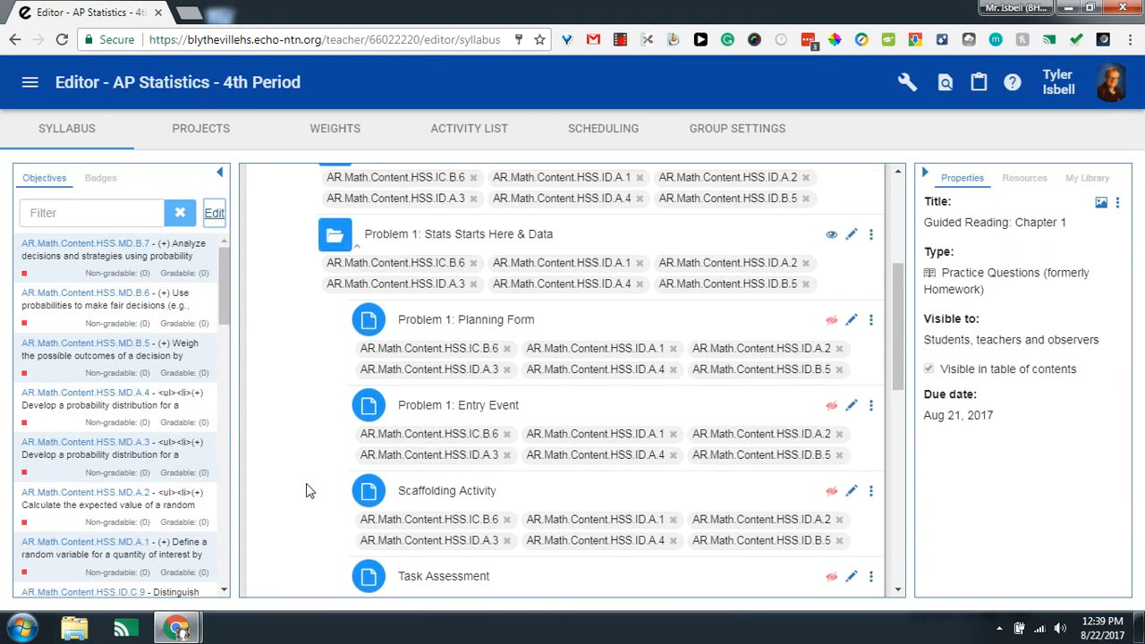
pyautogui.scroll(3, 301, 488)
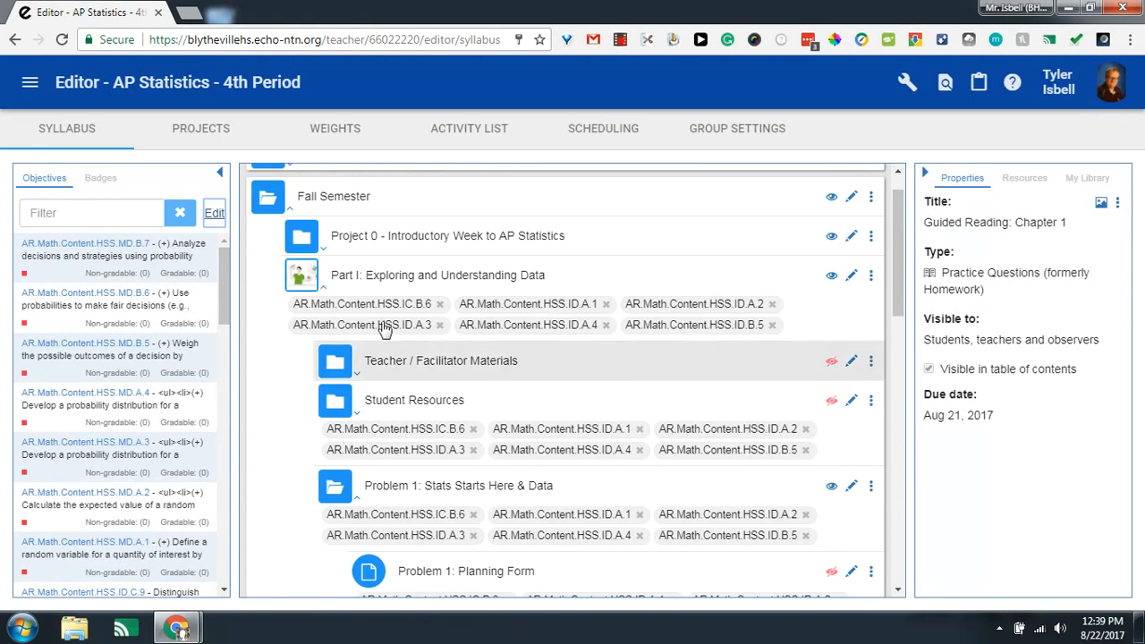
pyautogui.click(329, 283)
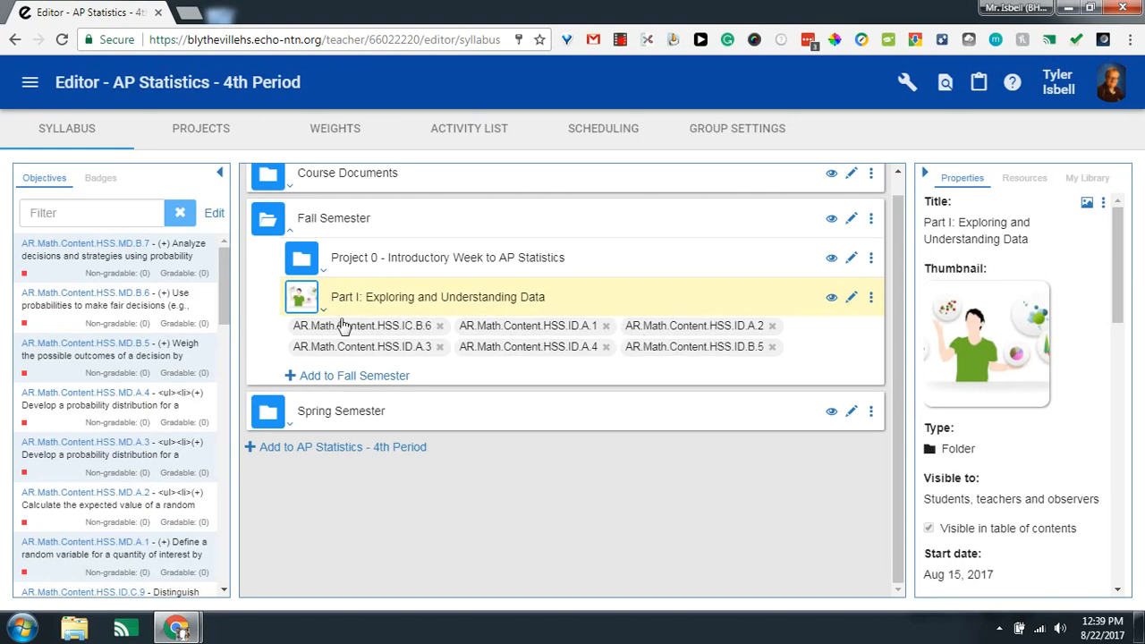
pyautogui.click(219, 177)
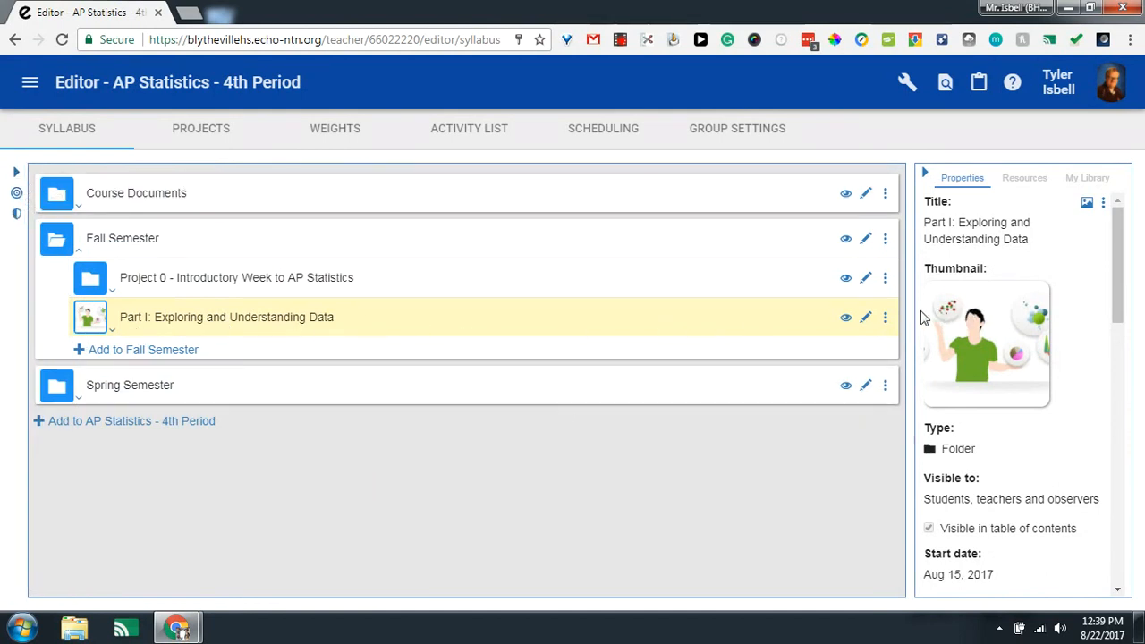
pyautogui.click(17, 173)
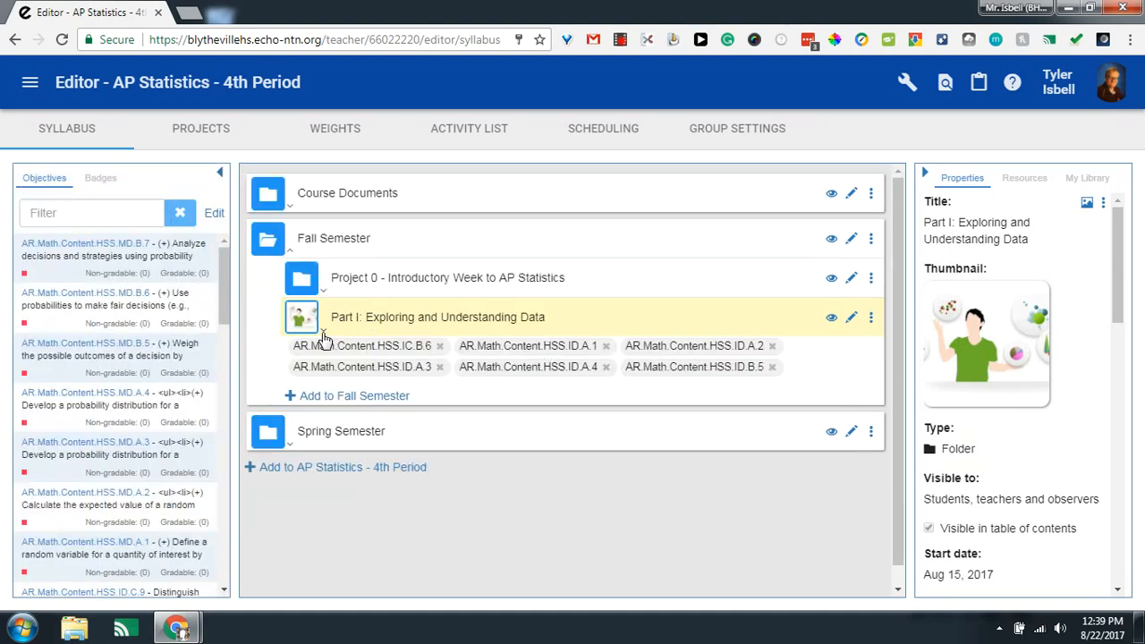
# Review which course objectives are checked for the Part I: Exploring and Understanding Data folder and save it without altering the selection
pyautogui.click(853, 319)
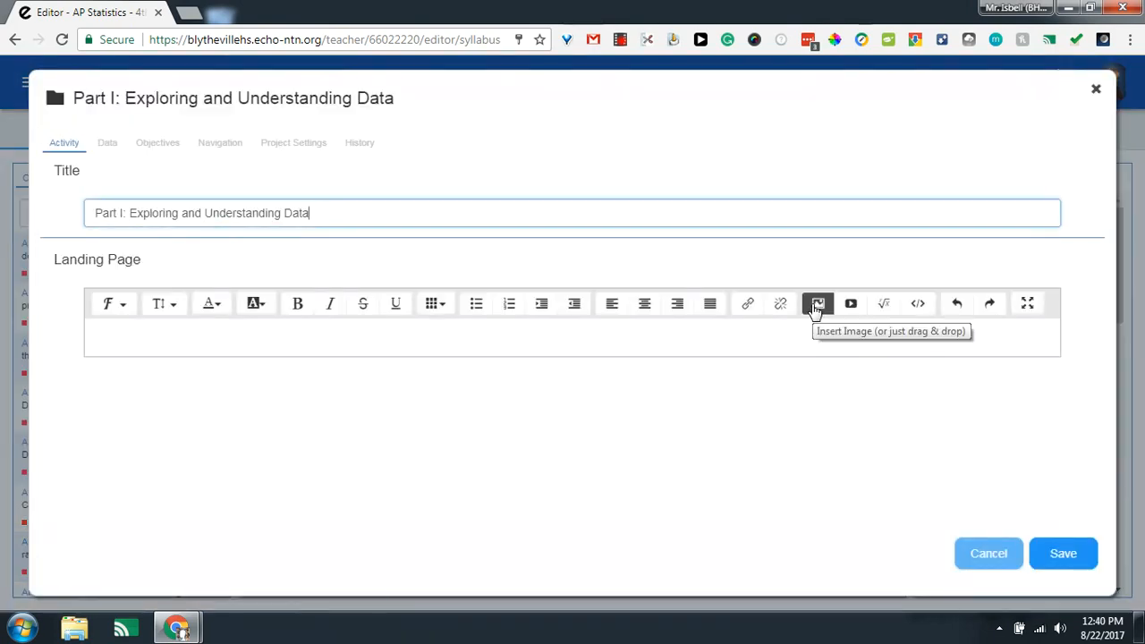
pyautogui.click(147, 148)
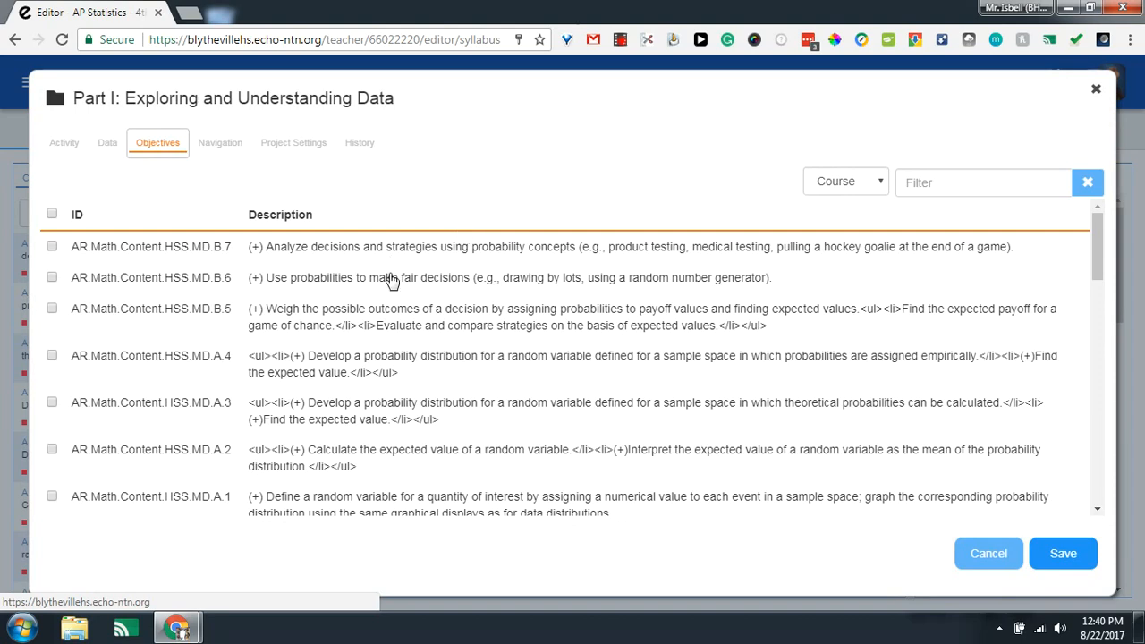
pyautogui.scroll(-3, 383, 277)
pyautogui.scroll(-1, 383, 277)
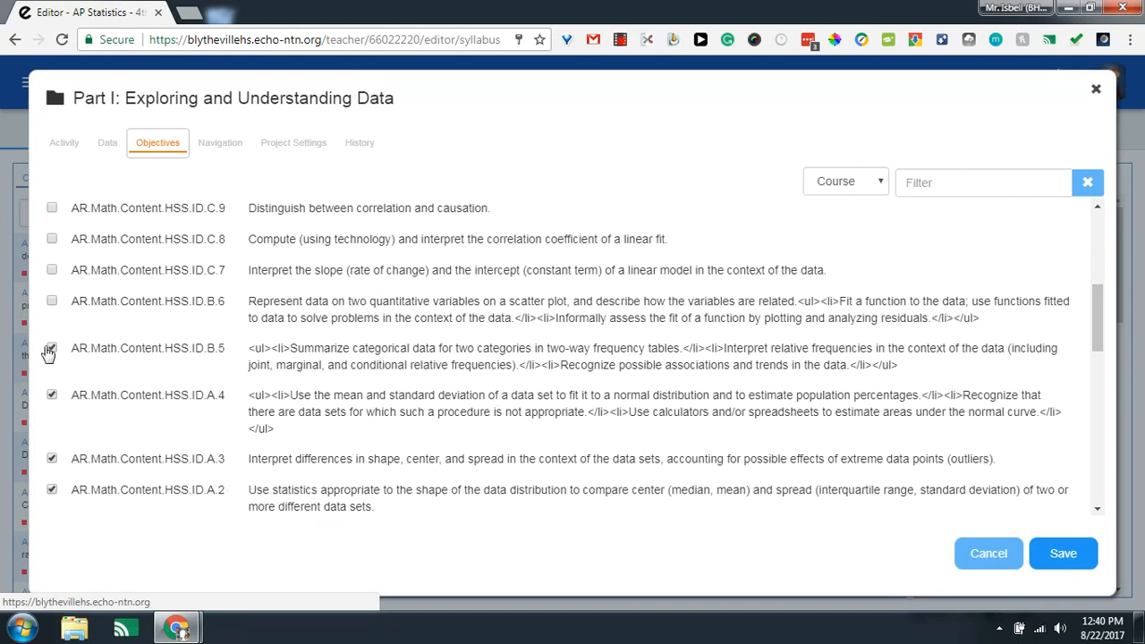
pyautogui.scroll(-1, 54, 398)
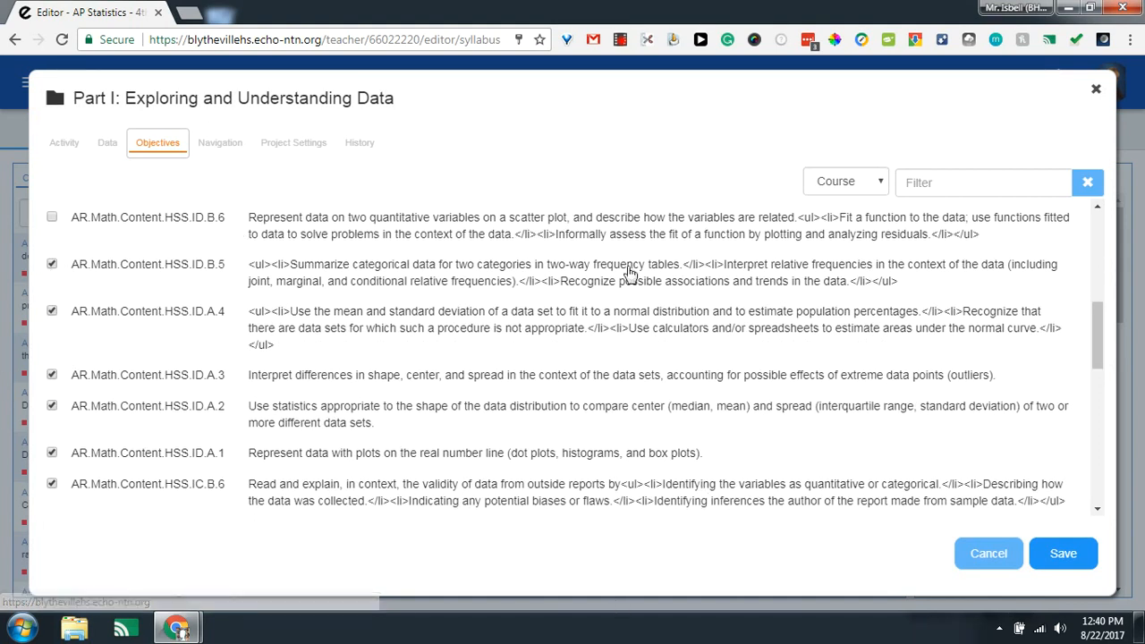
pyautogui.scroll(-2, 420, 439)
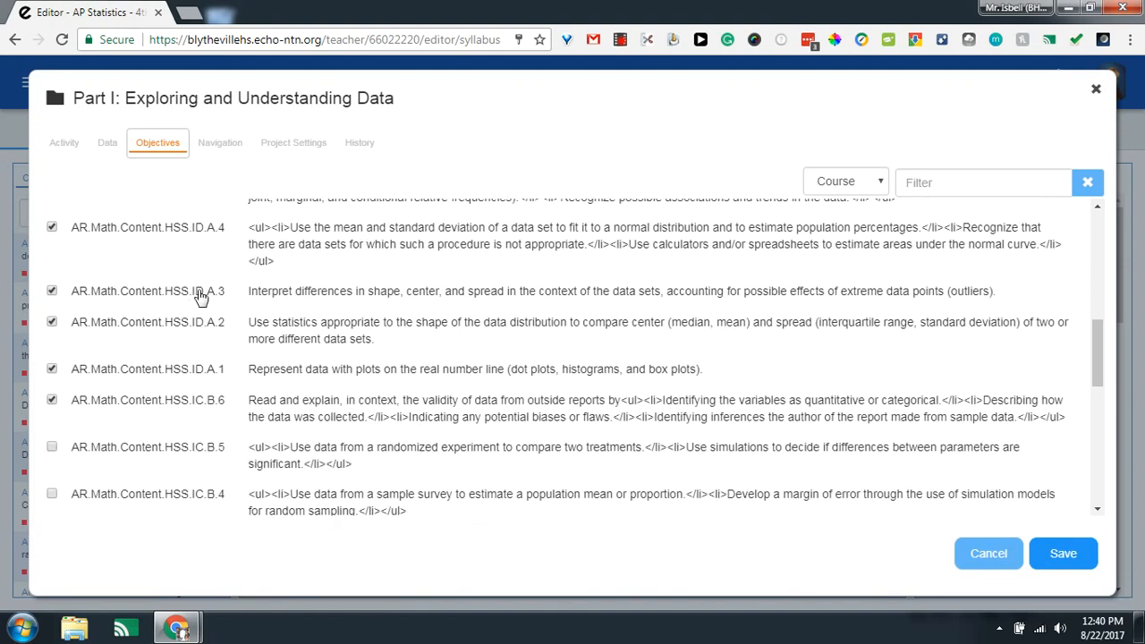
pyautogui.scroll(2, 202, 305)
pyautogui.click(1062, 553)
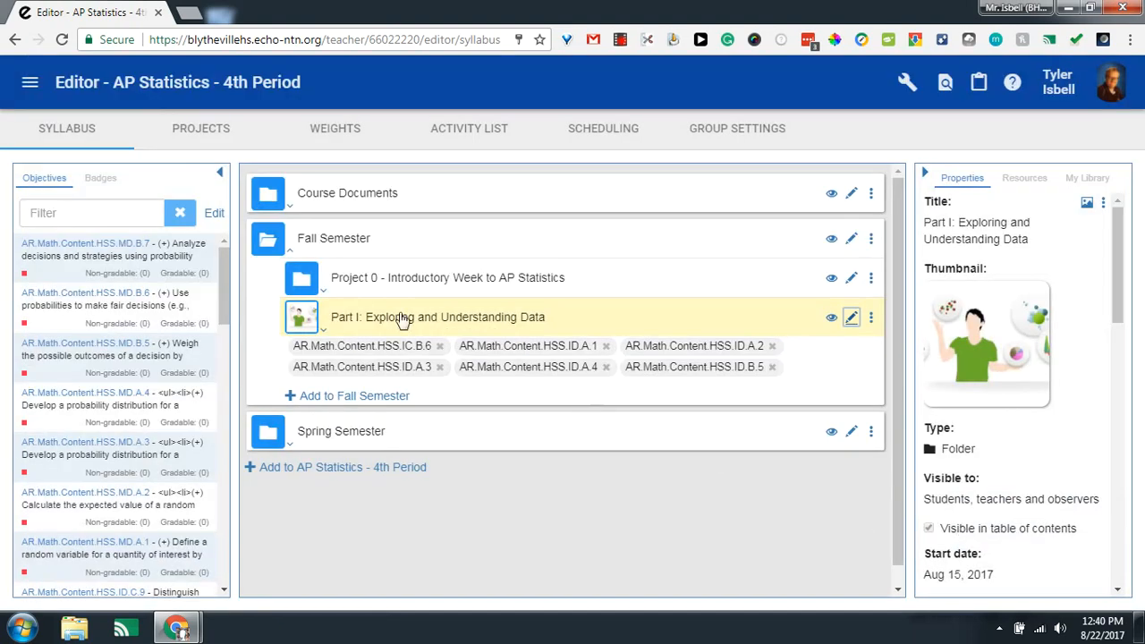
# Expand the Part I folder and examine the objectives attached to its items down to Problem 3
pyautogui.click(323, 329)
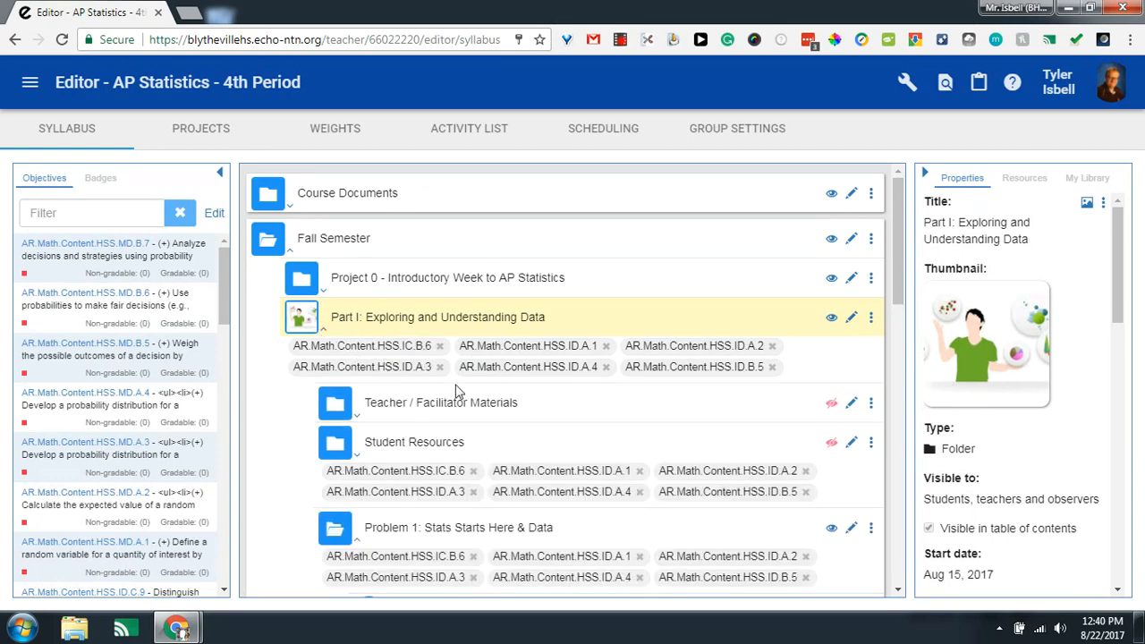
pyautogui.scroll(-2, 631, 427)
pyautogui.scroll(-5, 638, 428)
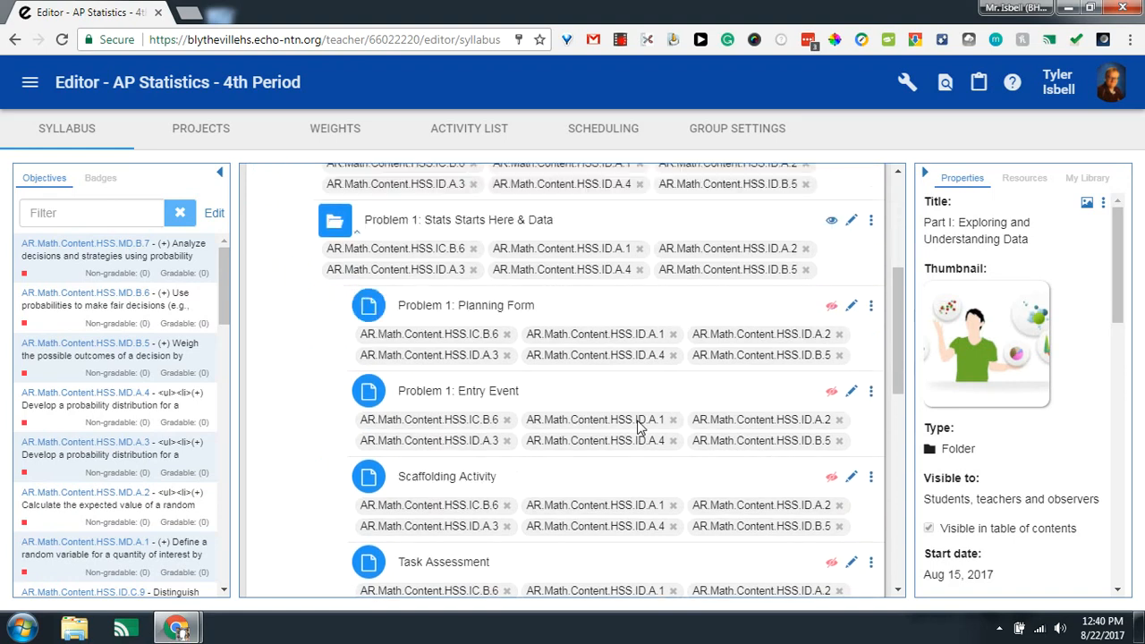
pyautogui.scroll(-1, 643, 421)
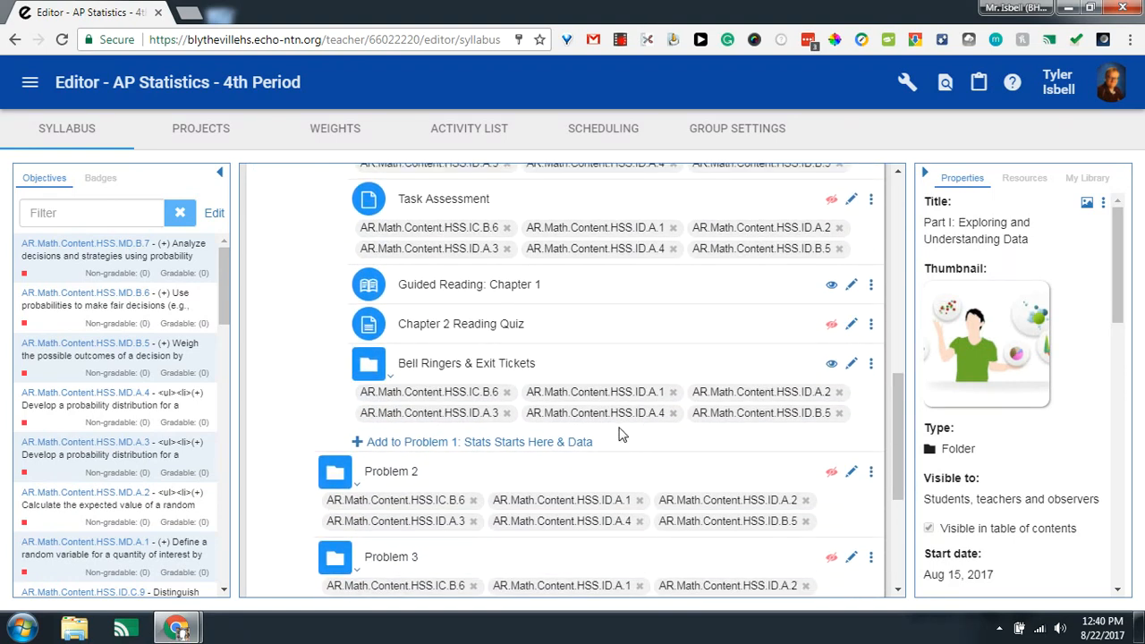
pyautogui.scroll(-1, 623, 434)
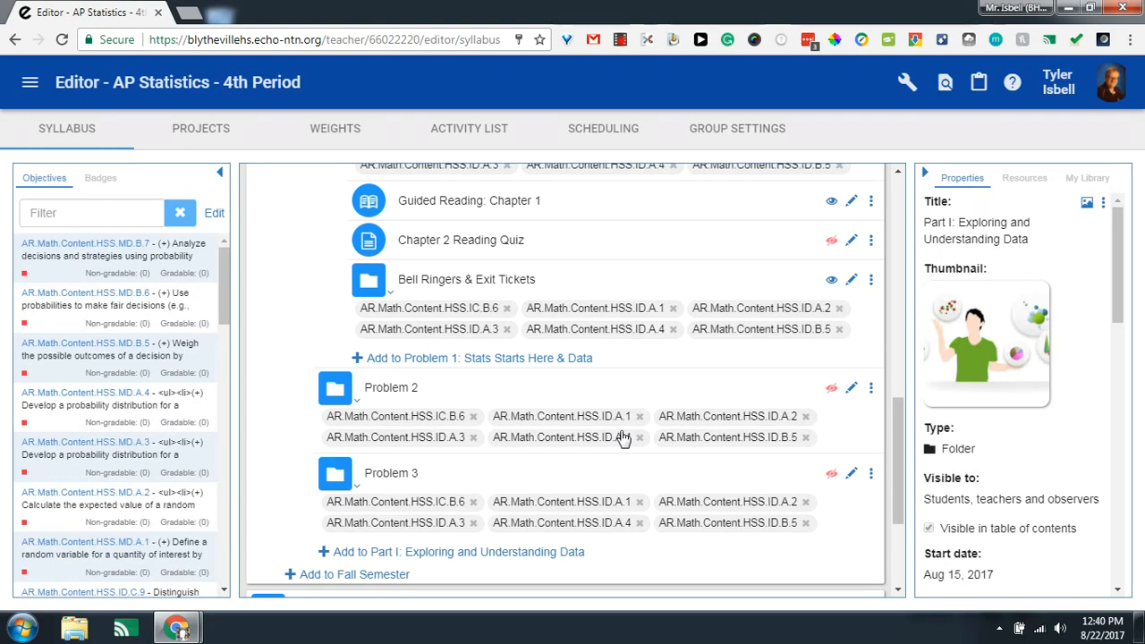
pyautogui.scroll(1, 486, 300)
pyautogui.scroll(6, 486, 366)
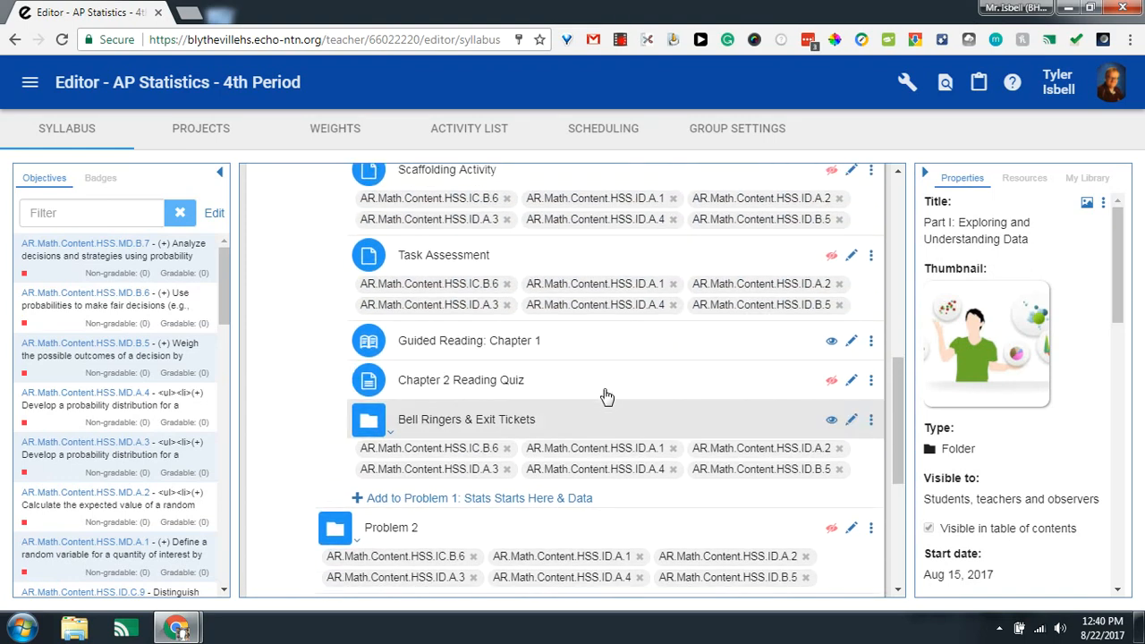
pyautogui.scroll(1, 438, 267)
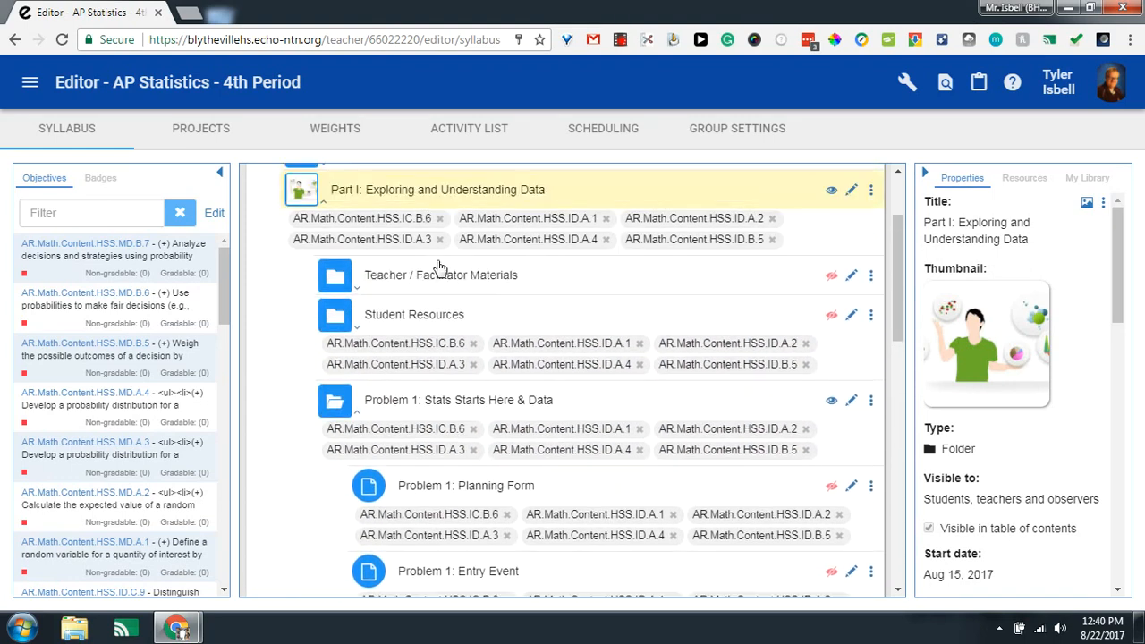
pyautogui.scroll(-1, 662, 454)
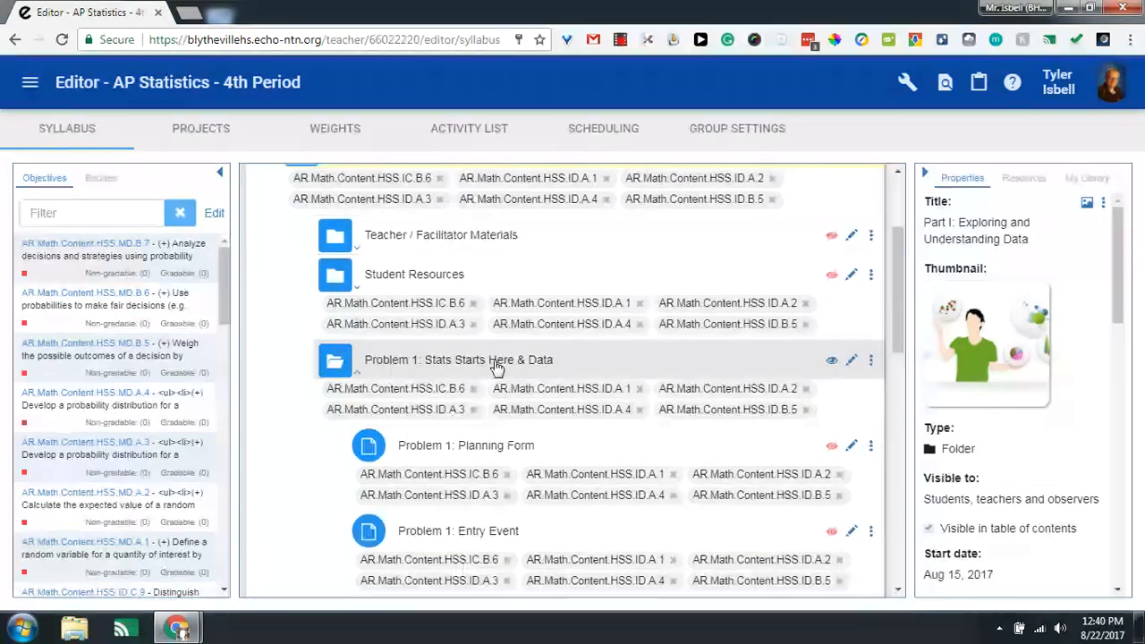
# Remove objectives IC.B.6, ID.A.1 through ID.A.4 and ID.B.5 from the Student Resources folder
pyautogui.click(473, 305)
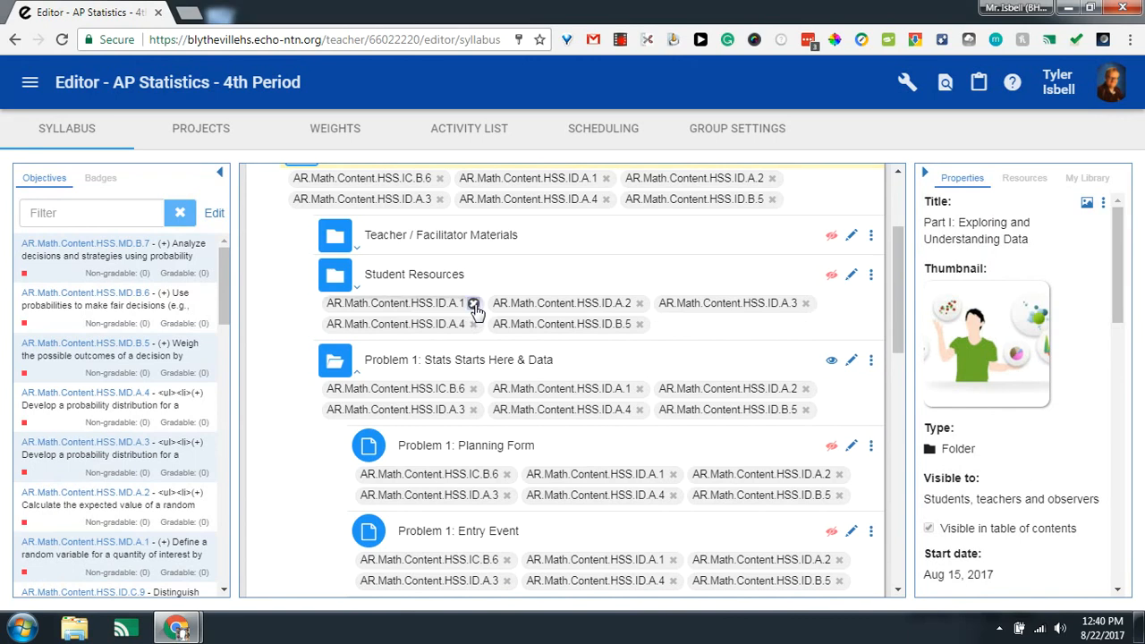
pyautogui.click(474, 304)
pyautogui.click(473, 304)
pyautogui.click(473, 304)
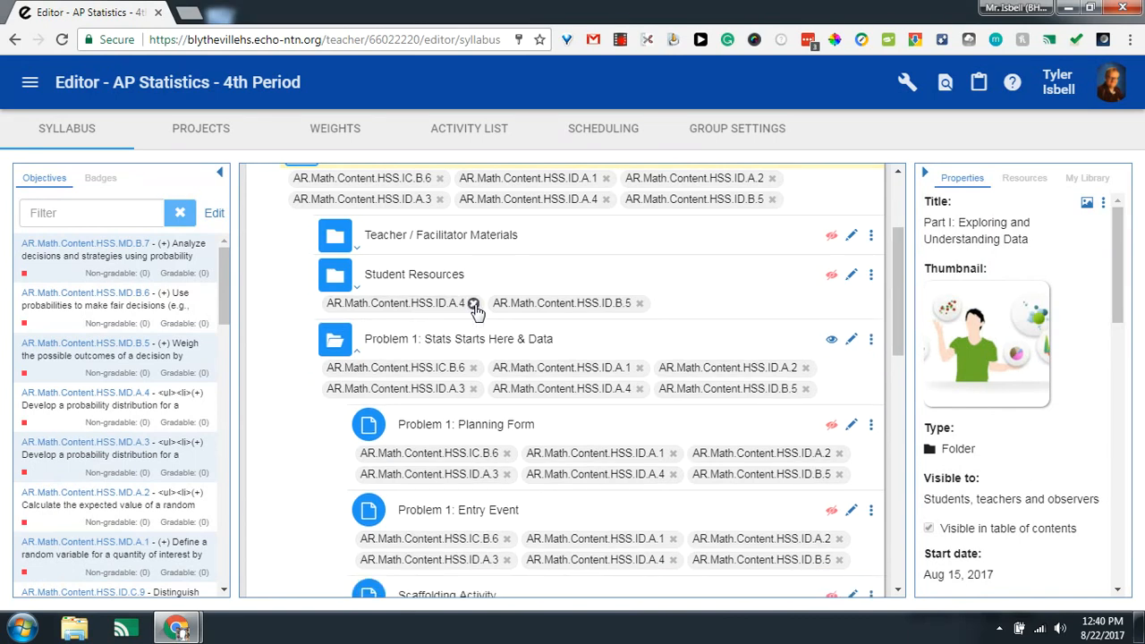
pyautogui.click(473, 304)
pyautogui.click(473, 305)
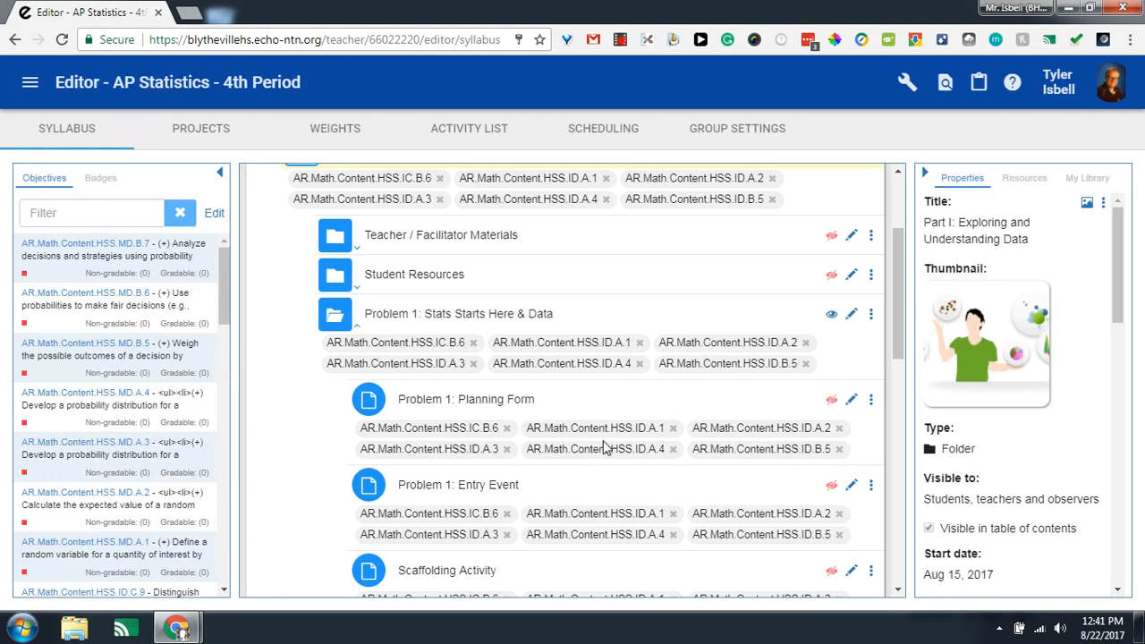
# Look through the Chapter 2 Reading Quiz's parent objectives and the full Course objectives list, and cancel the edit
pyautogui.scroll(-2, 599, 448)
pyautogui.scroll(-3, 604, 440)
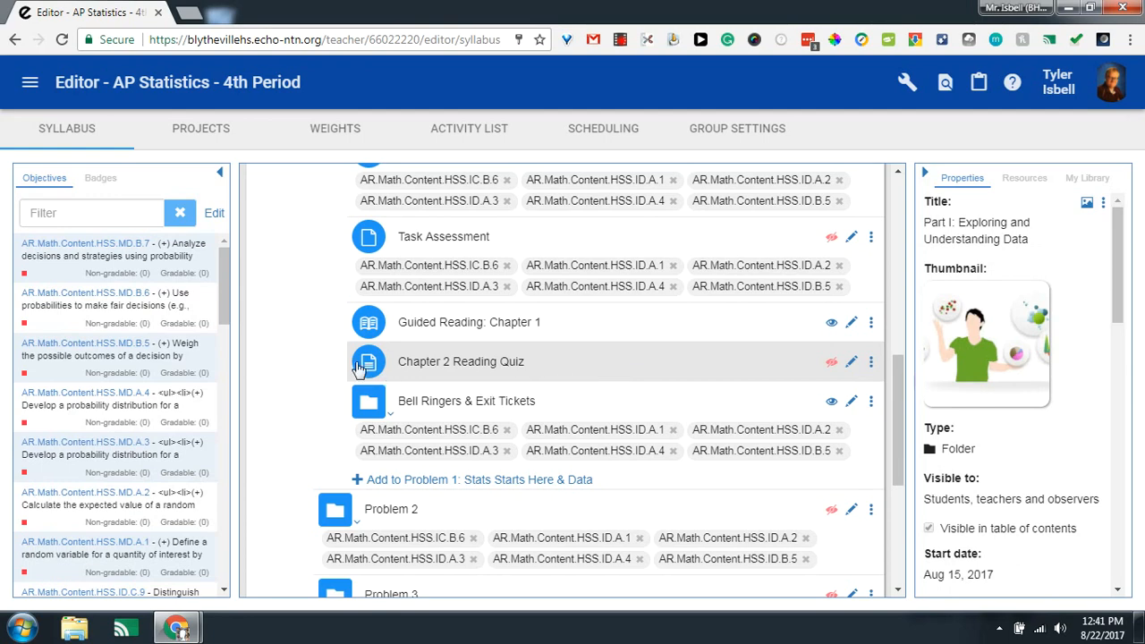
pyautogui.click(854, 365)
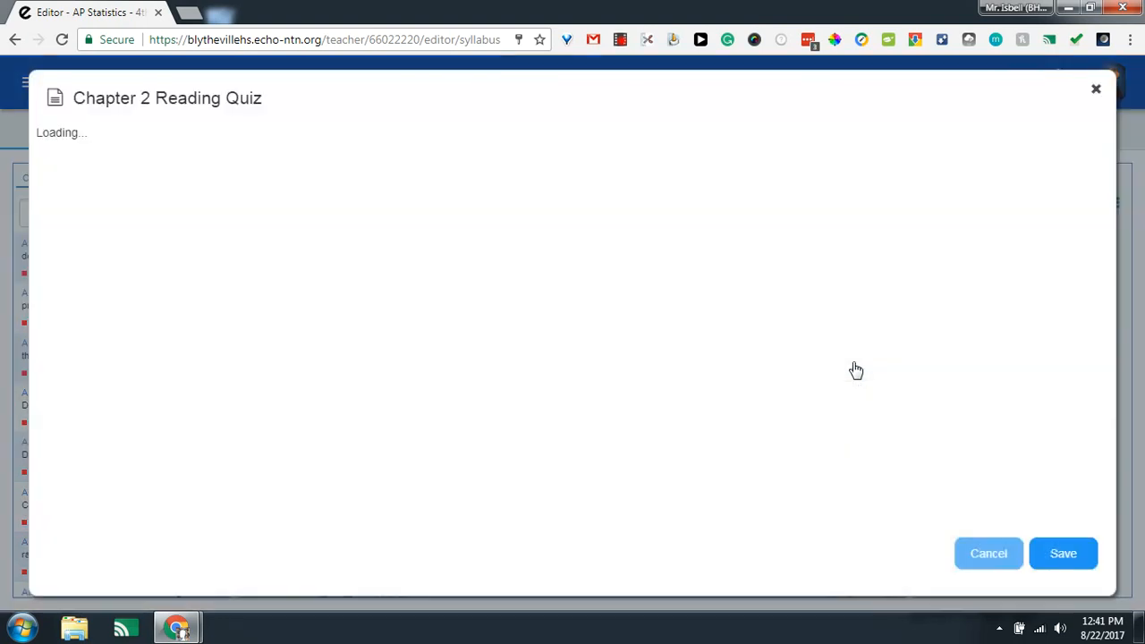
pyautogui.click(157, 146)
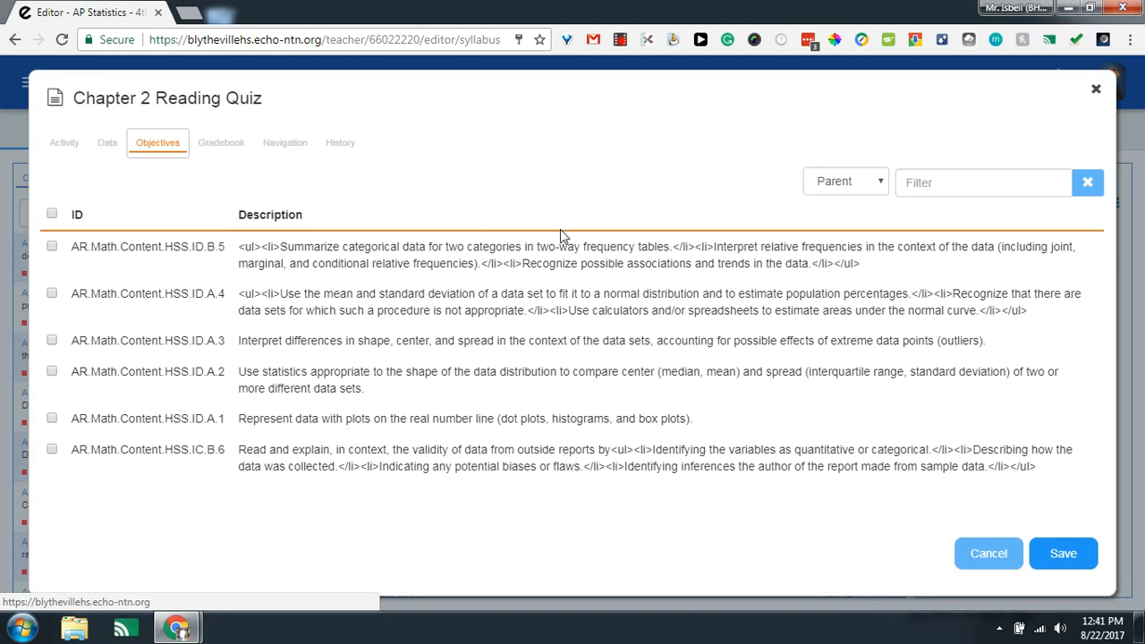
pyautogui.click(881, 184)
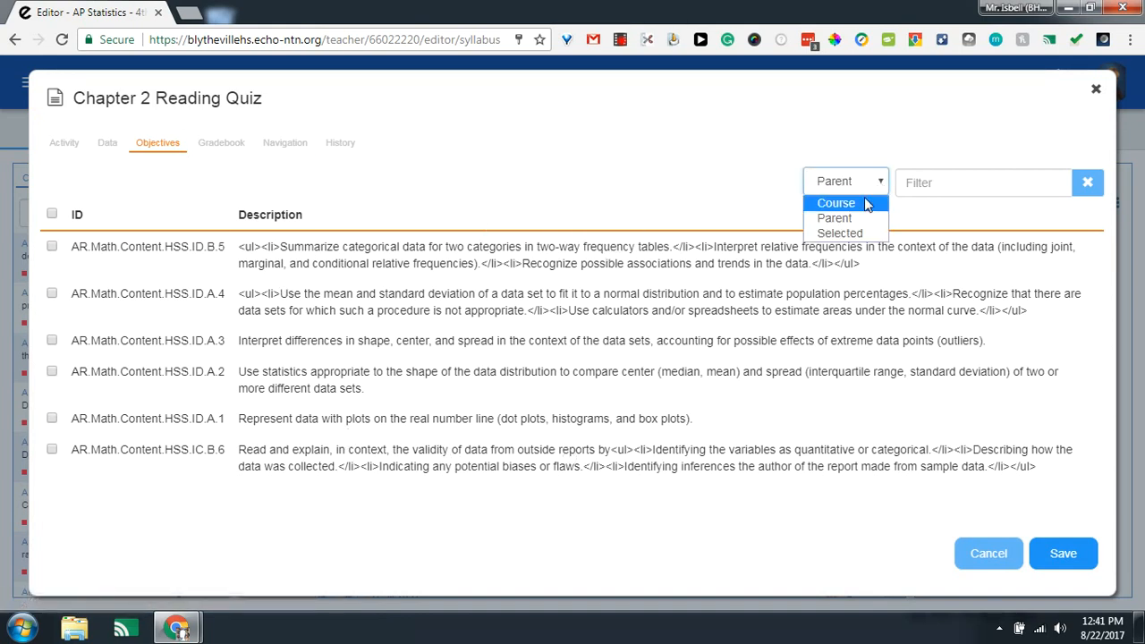
pyautogui.click(865, 204)
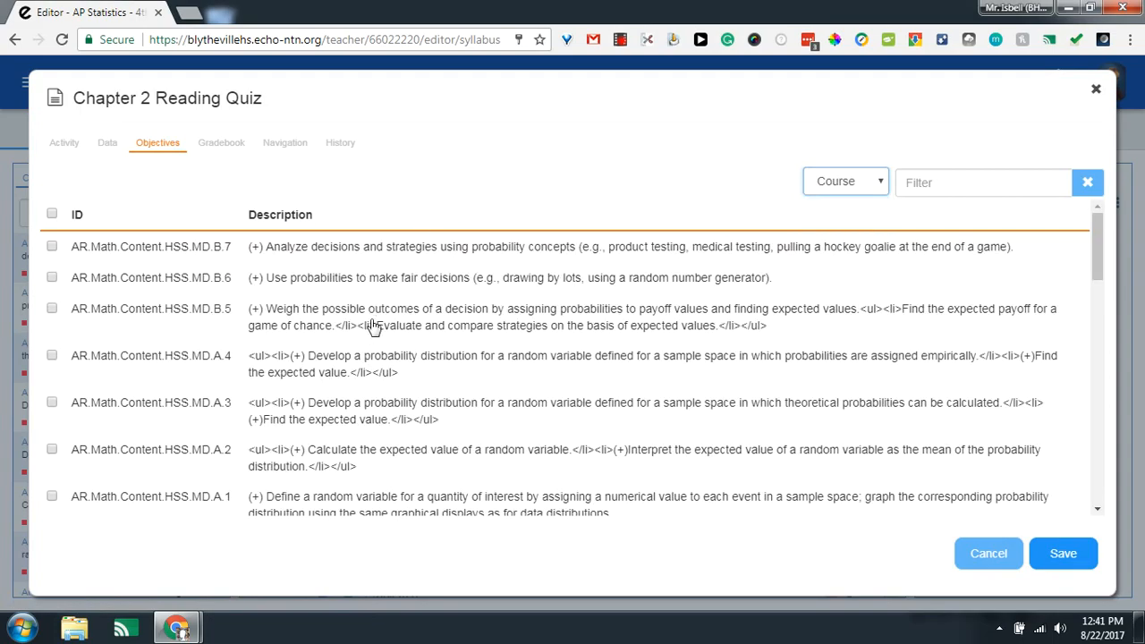
pyautogui.scroll(-15, 374, 326)
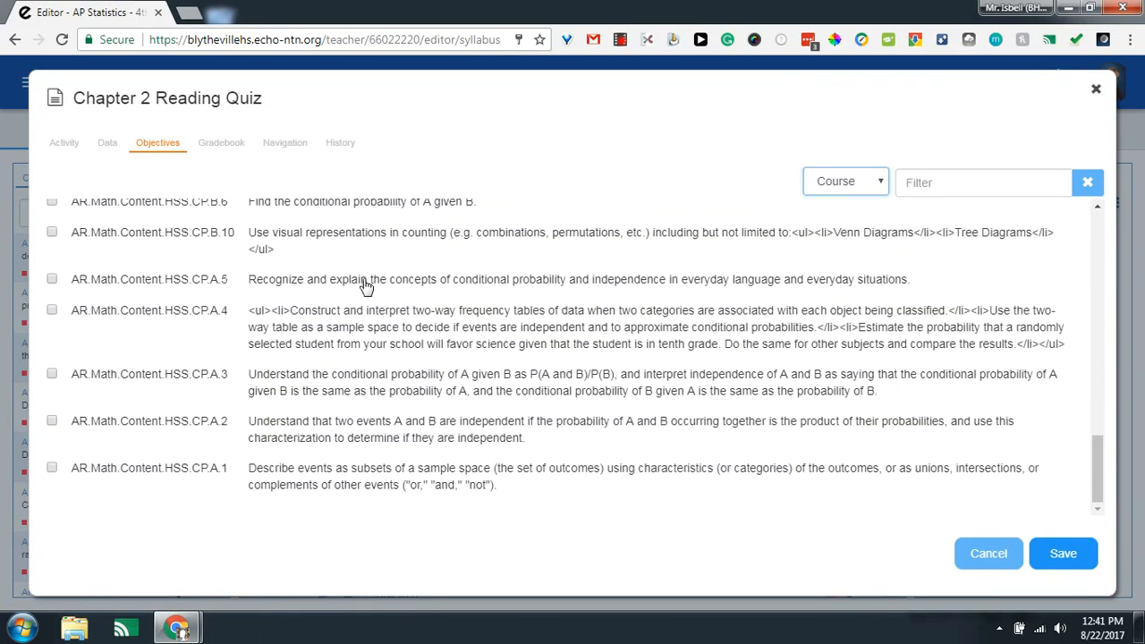
pyautogui.scroll(15, 360, 323)
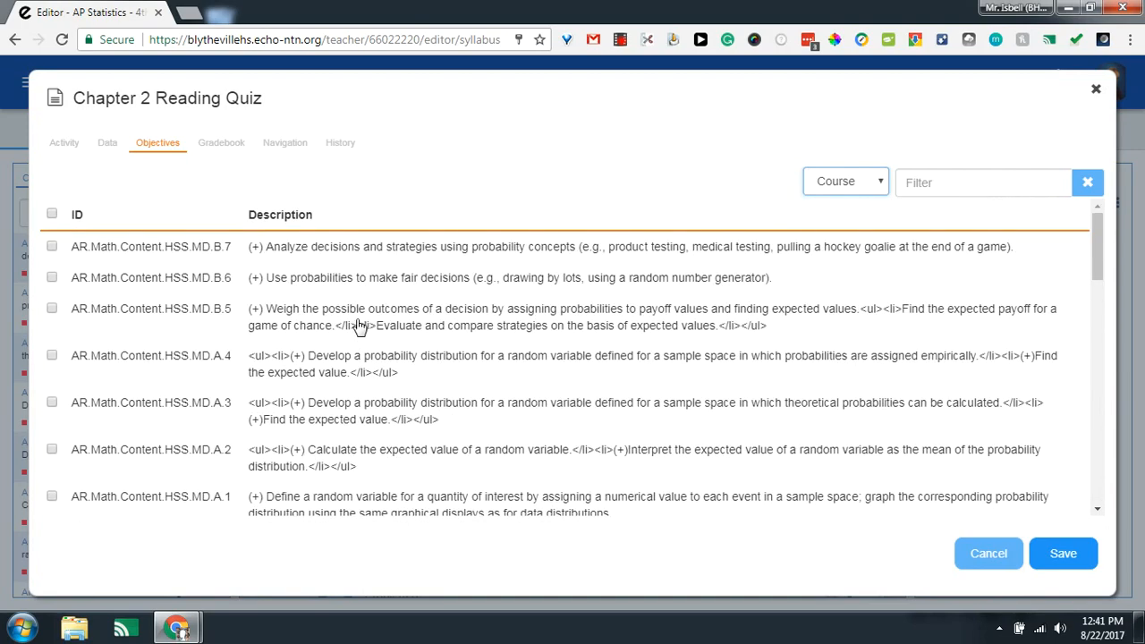
pyautogui.click(988, 554)
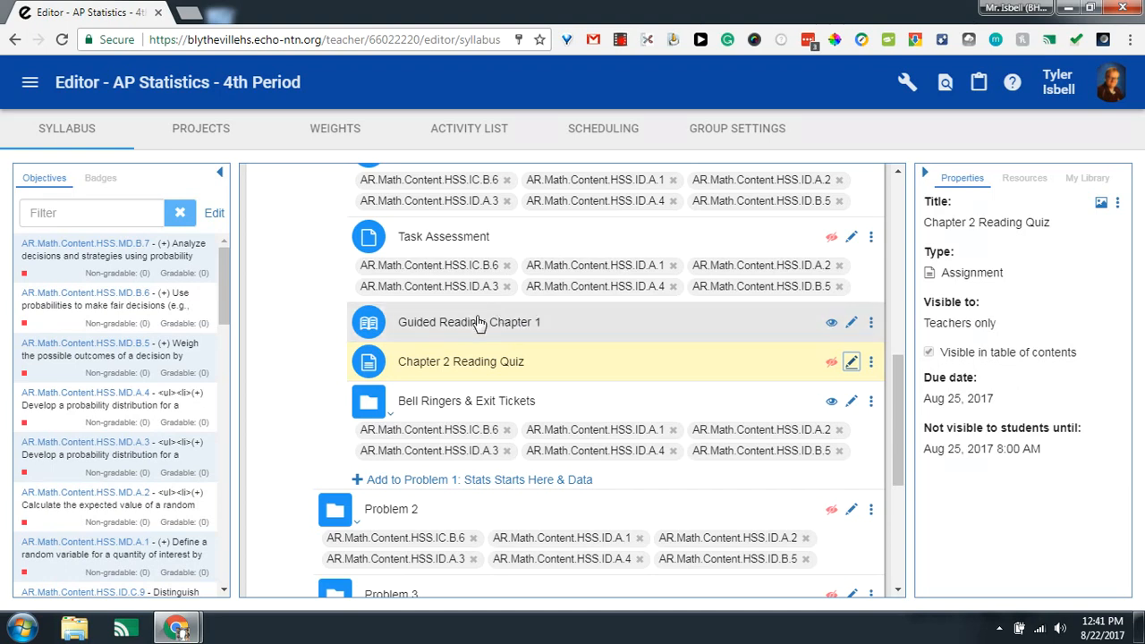
# Open Guided Reading: Chapter 1 for editing and select all of its parent objectives
pyautogui.click(852, 324)
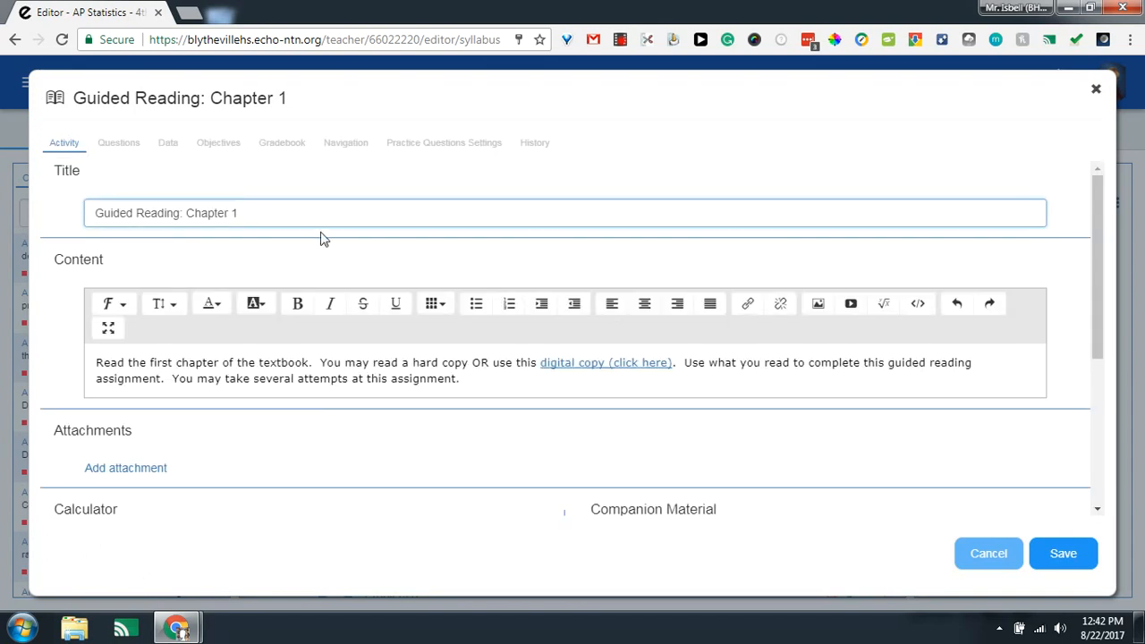
pyautogui.click(219, 153)
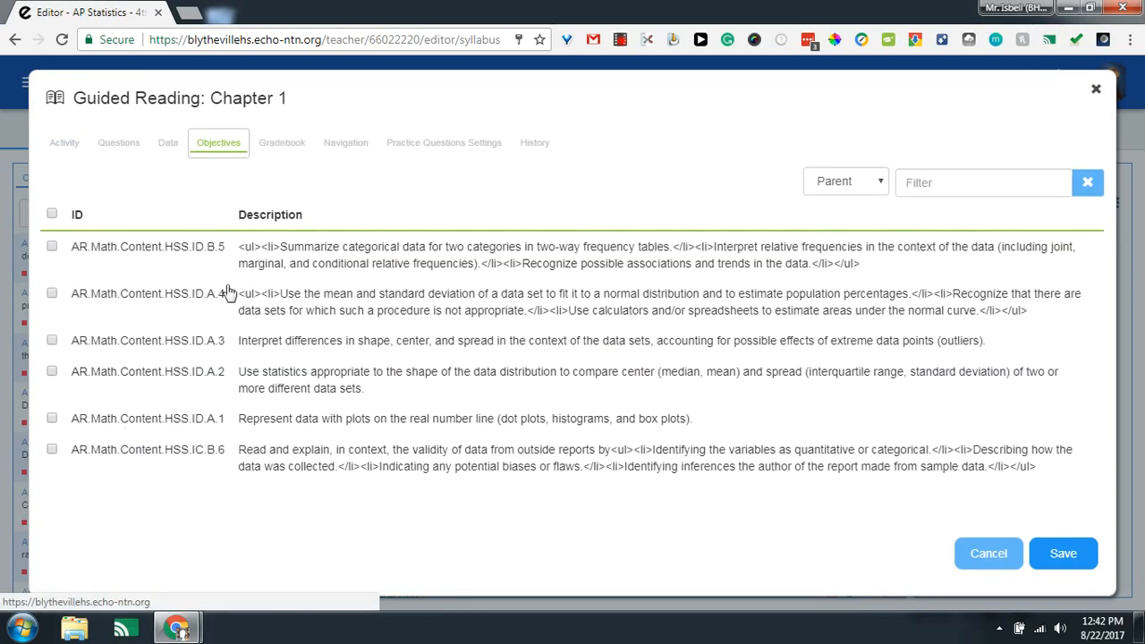
pyautogui.click(52, 215)
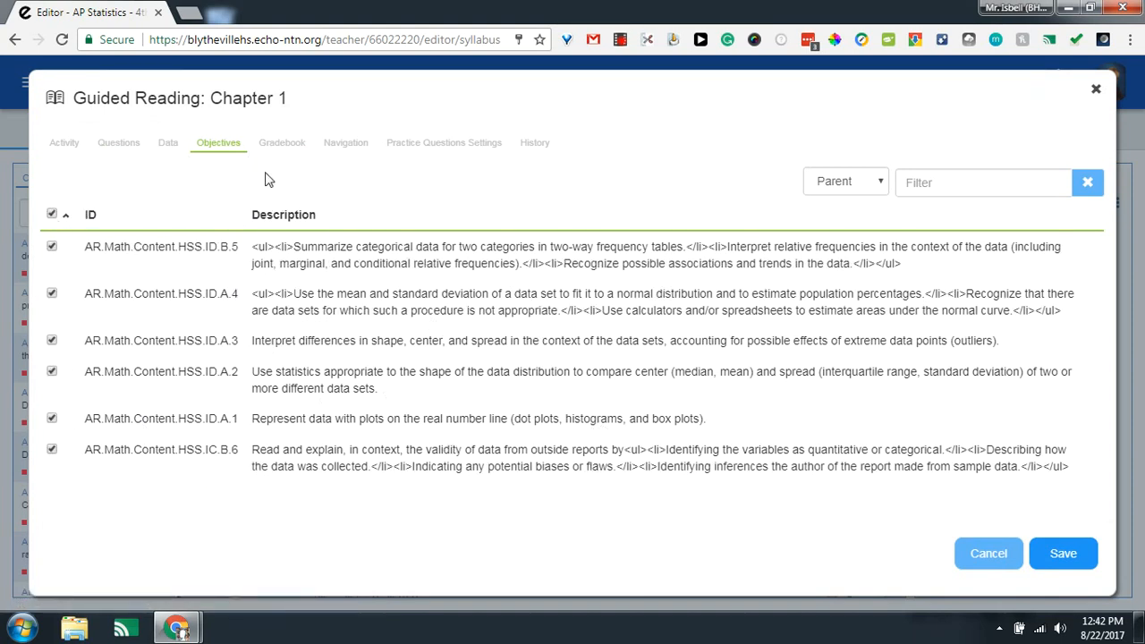
# Open question 1 of Guided Reading: Chapter 1 and select parent objectives ID.A.2 and ID.A.3 for it
pyautogui.click(130, 159)
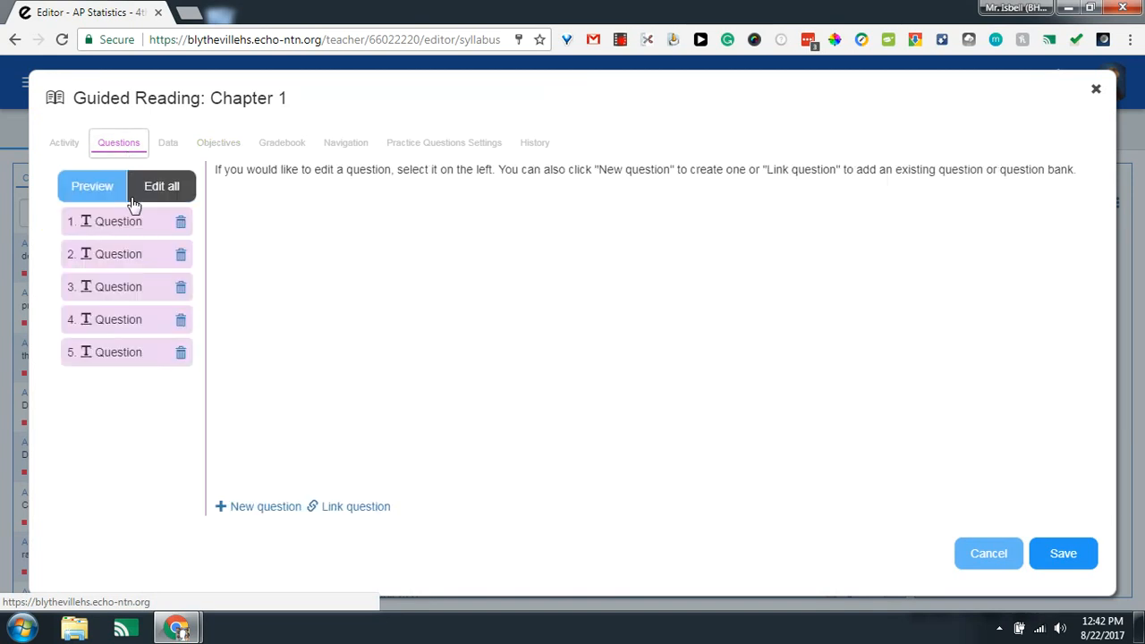
pyautogui.click(131, 223)
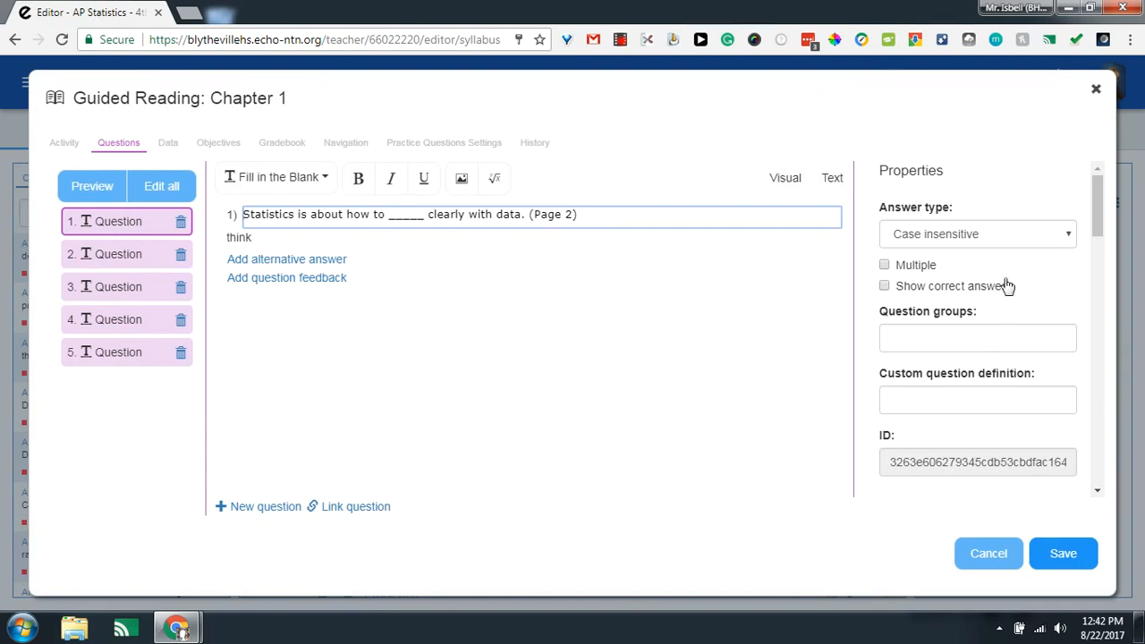
pyautogui.scroll(-3, 1025, 418)
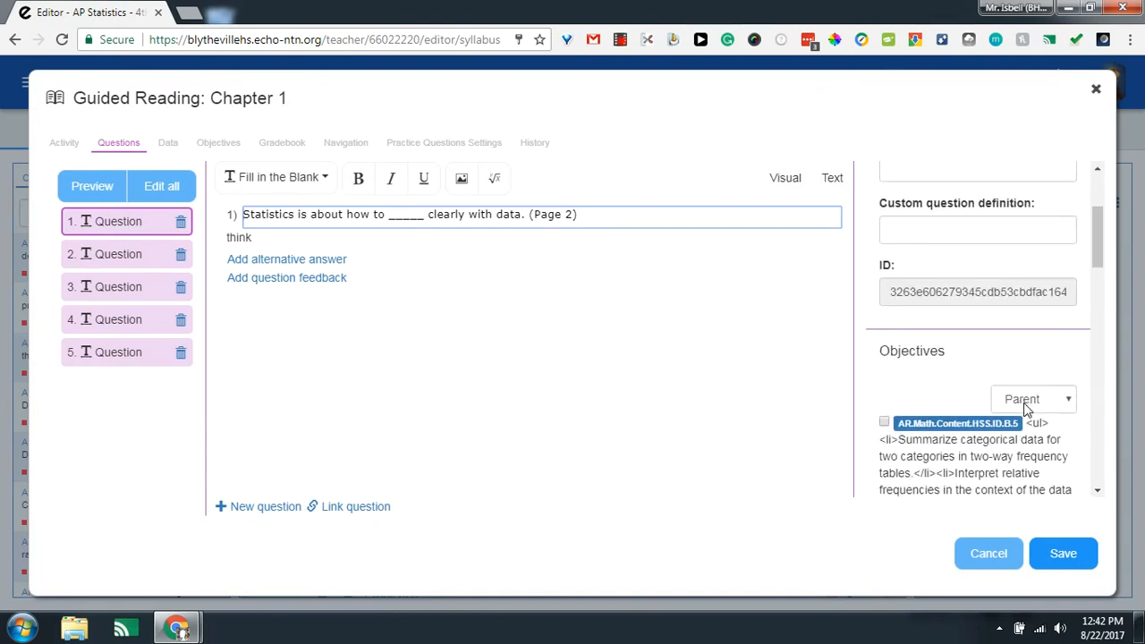
pyautogui.scroll(-1, 1027, 408)
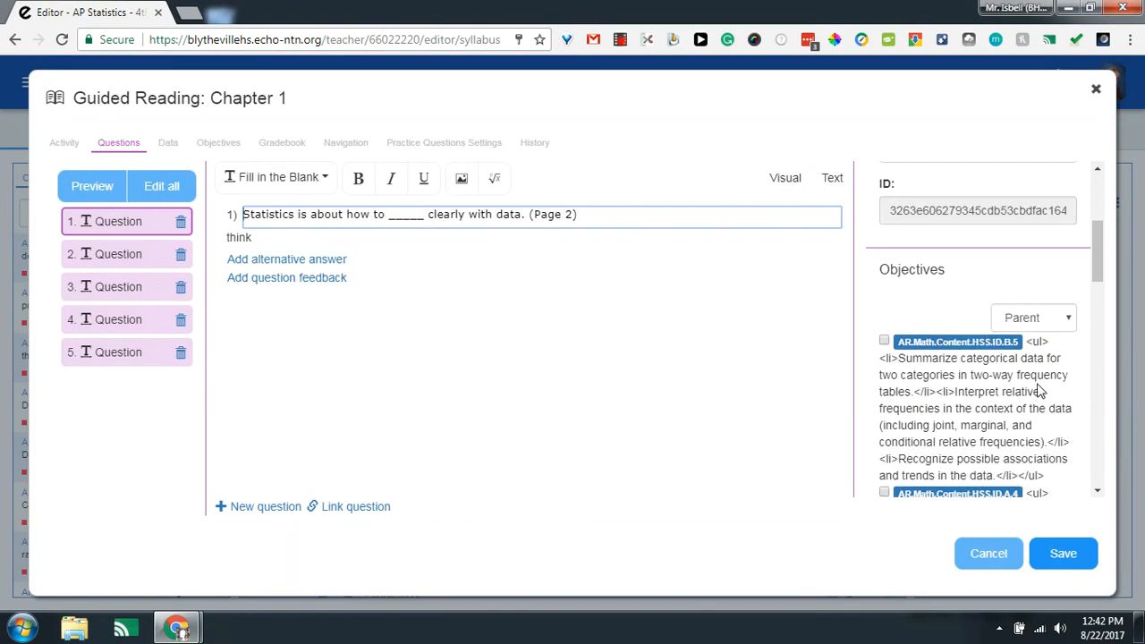
pyautogui.scroll(-2, 1039, 391)
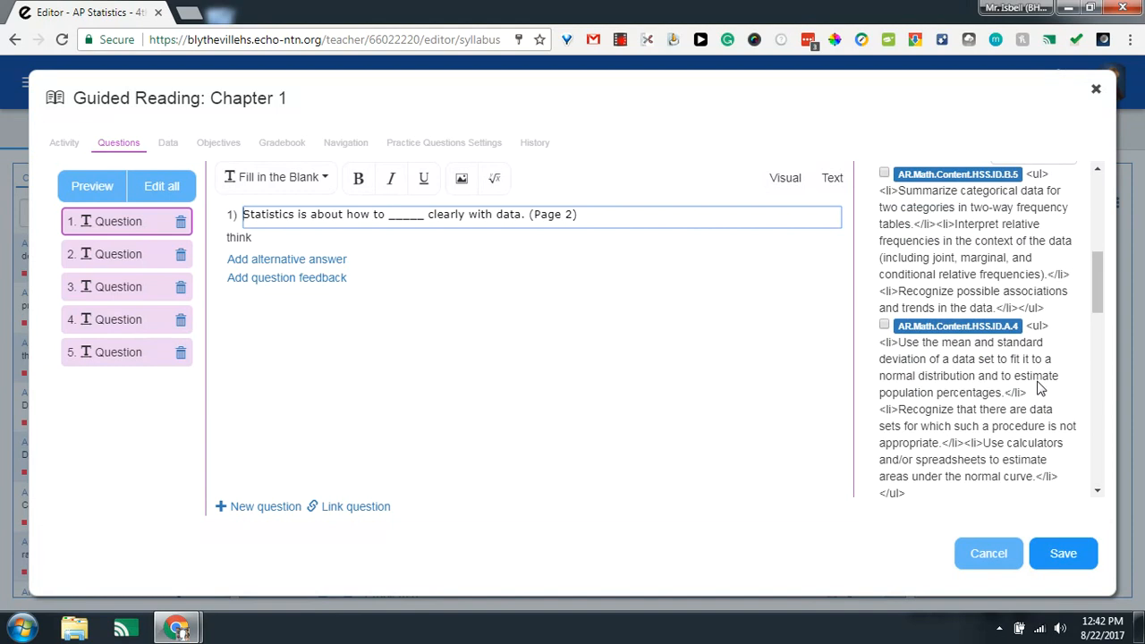
pyautogui.scroll(-1, 1041, 388)
pyautogui.scroll(-1, 1040, 388)
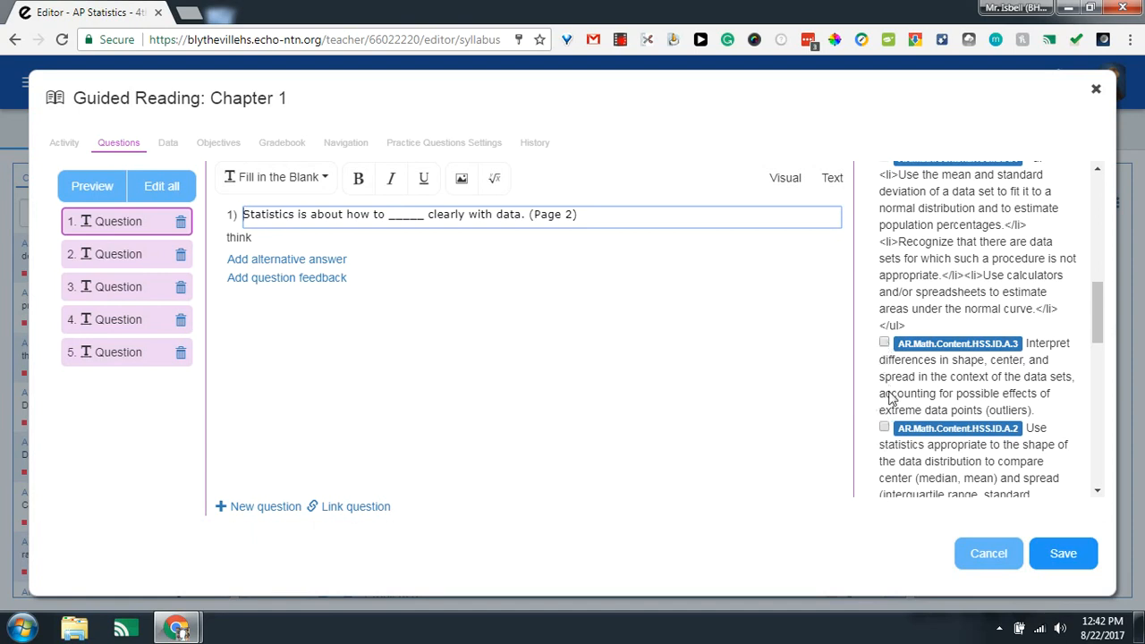
pyautogui.scroll(-1, 888, 430)
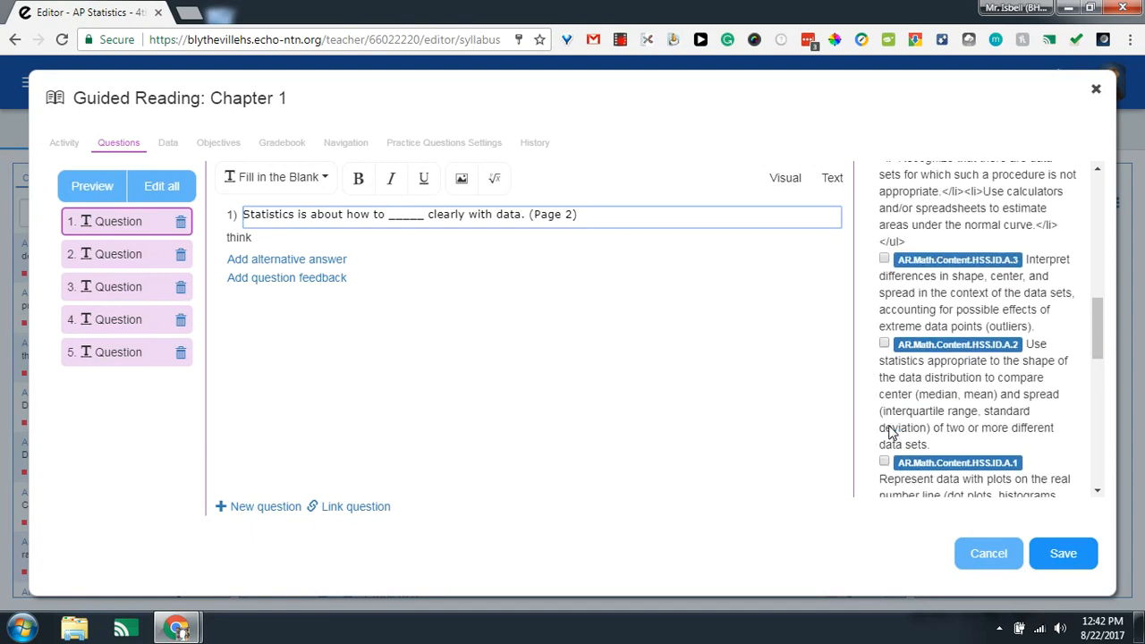
pyautogui.click(884, 346)
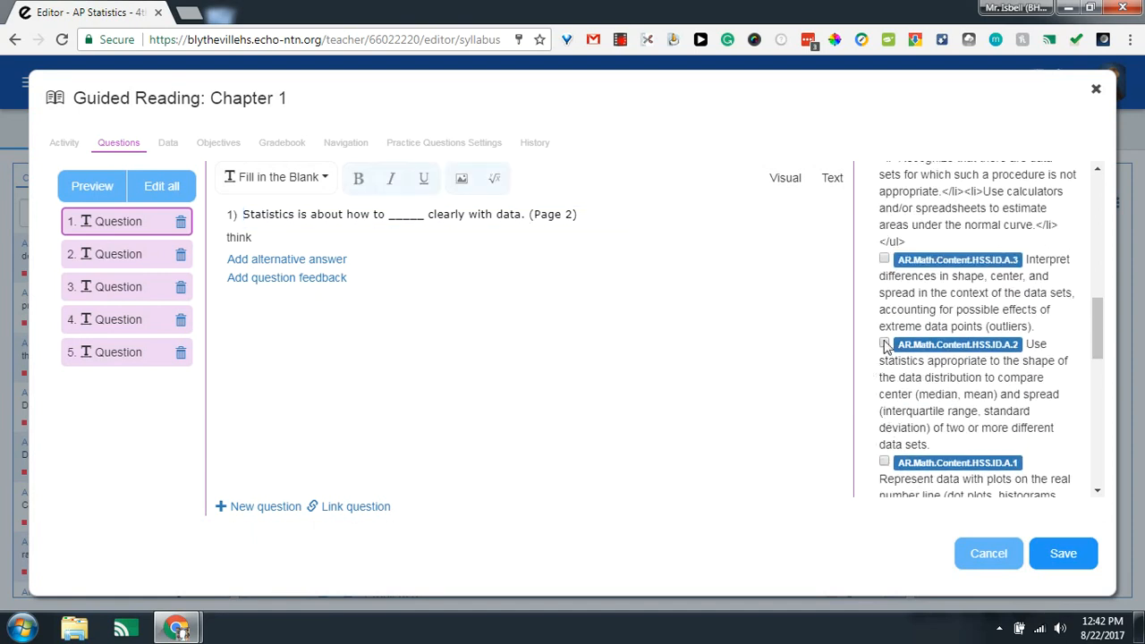
pyautogui.click(884, 259)
# Select parent objectives IC.B.6 and ID.A.1 for question 2, and discard the activity's unsaved edits
pyautogui.click(113, 257)
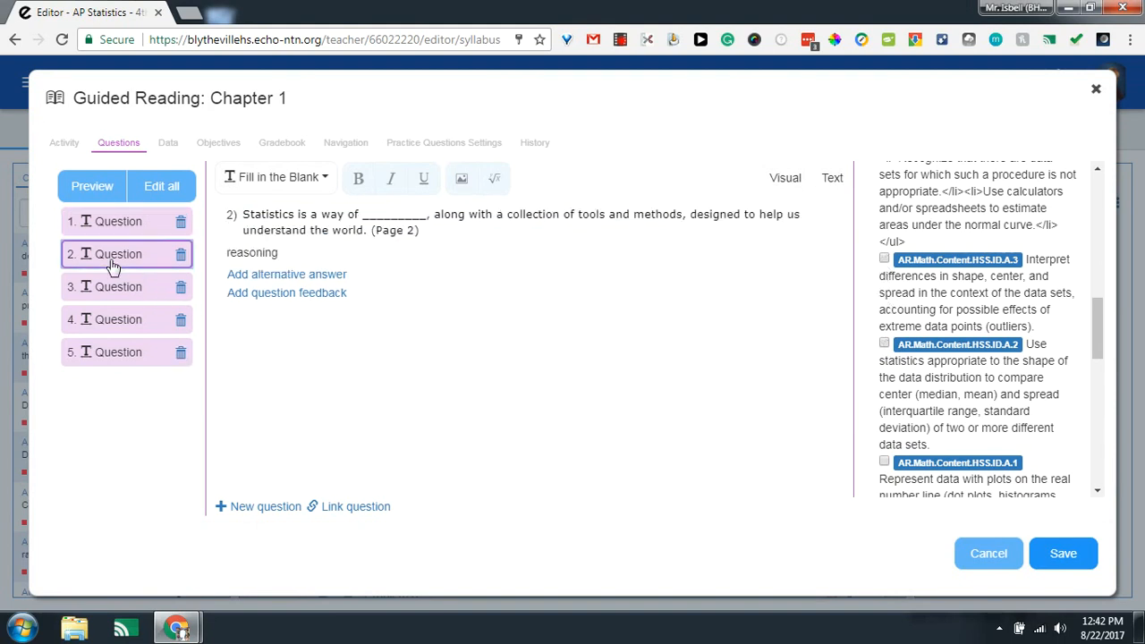
pyautogui.scroll(-3, 978, 471)
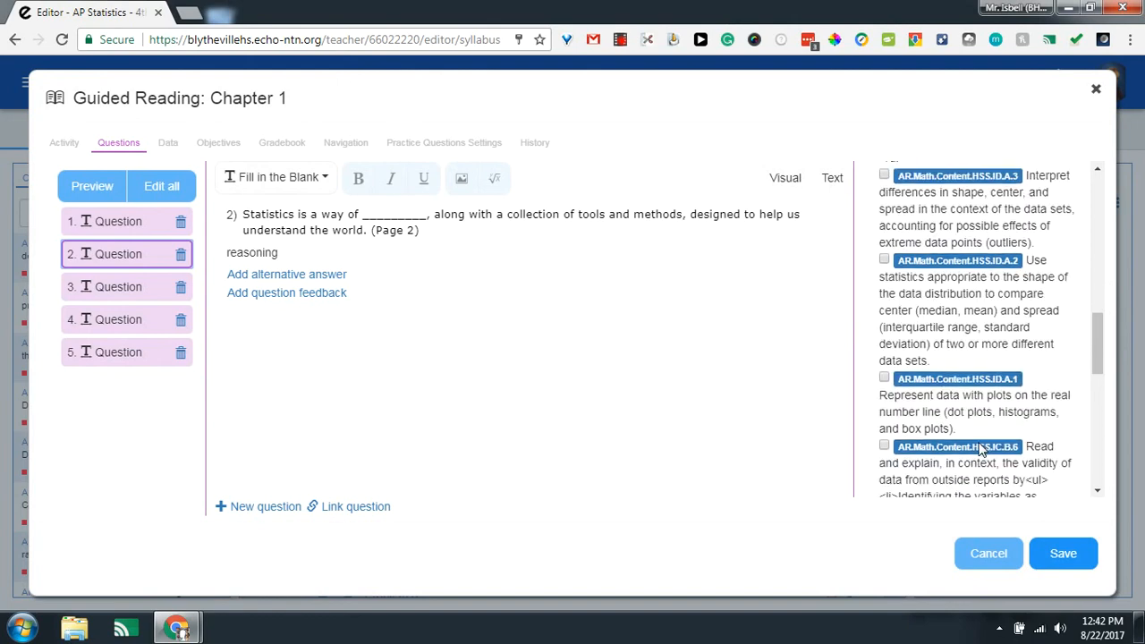
pyautogui.scroll(2, 914, 402)
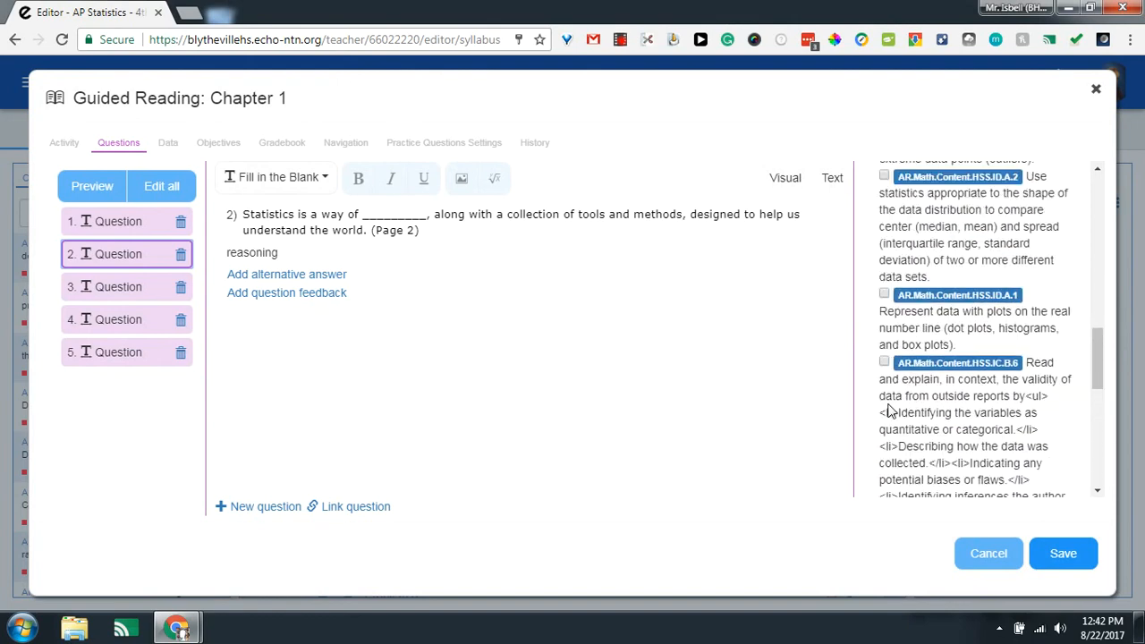
pyautogui.click(885, 362)
pyautogui.click(886, 295)
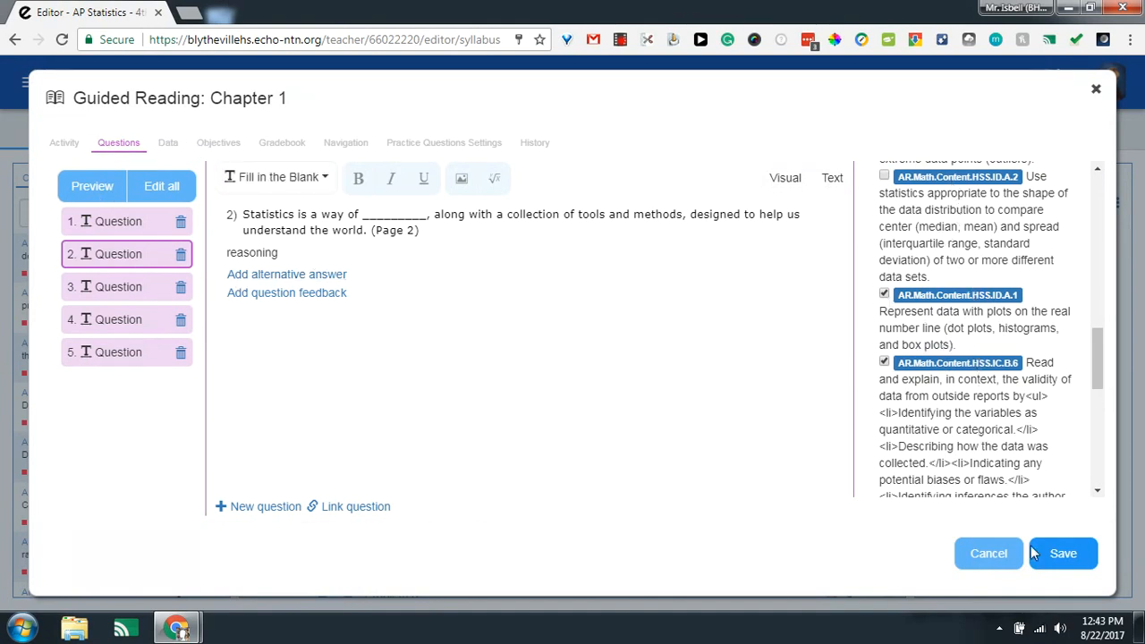
pyautogui.click(991, 564)
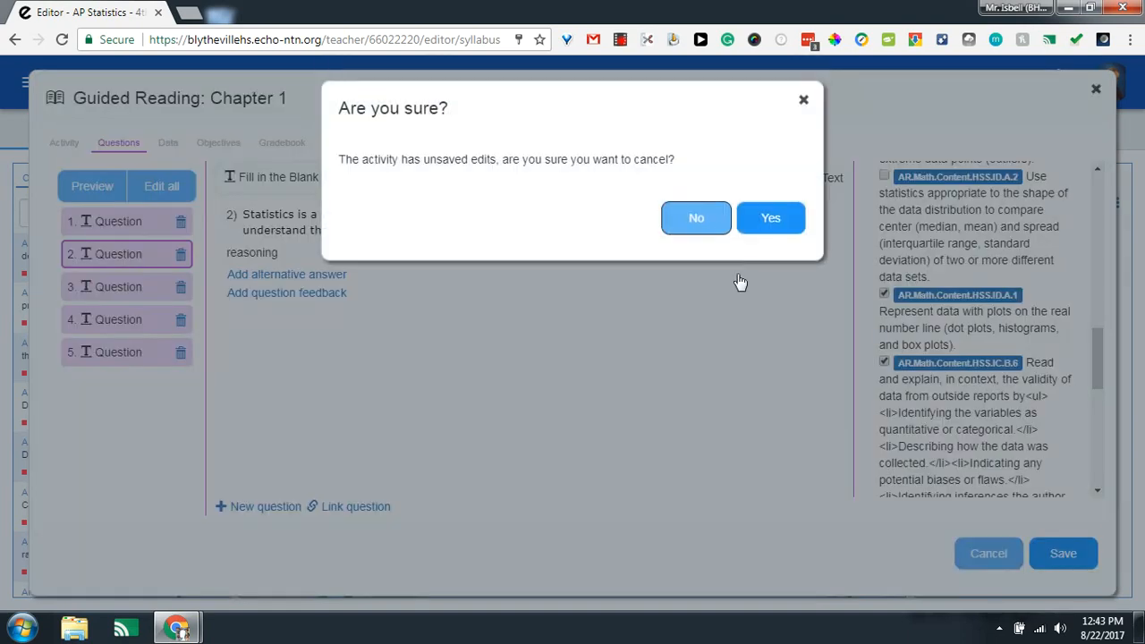
pyautogui.click(792, 218)
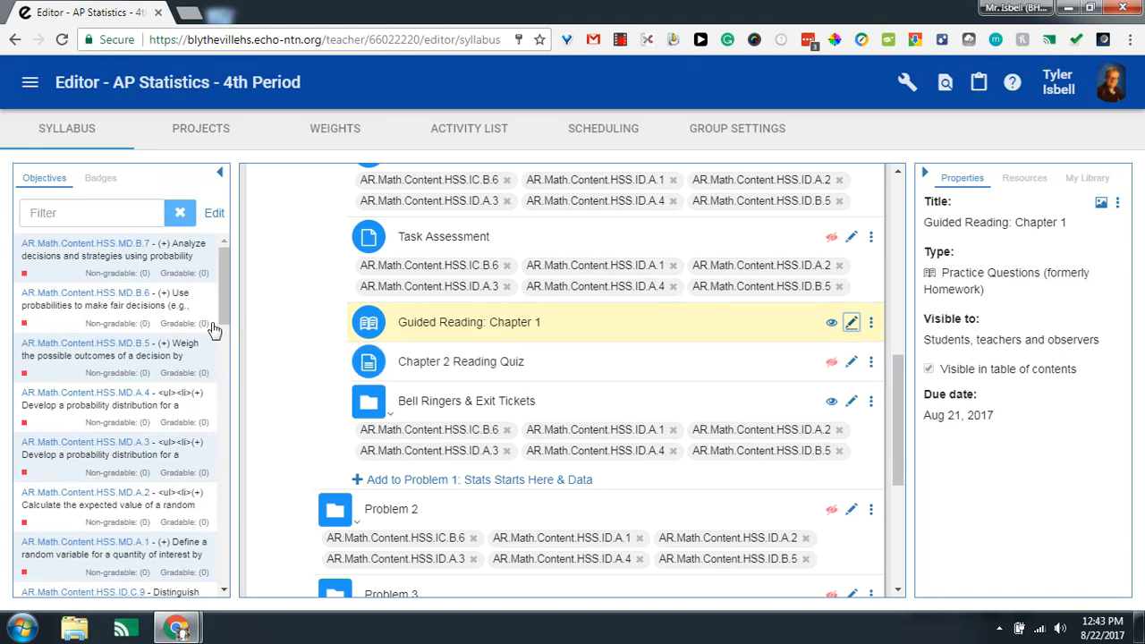
# Open the course gradebook's mastery overview and look through the mastery status of all listed standards
pyautogui.click(29, 83)
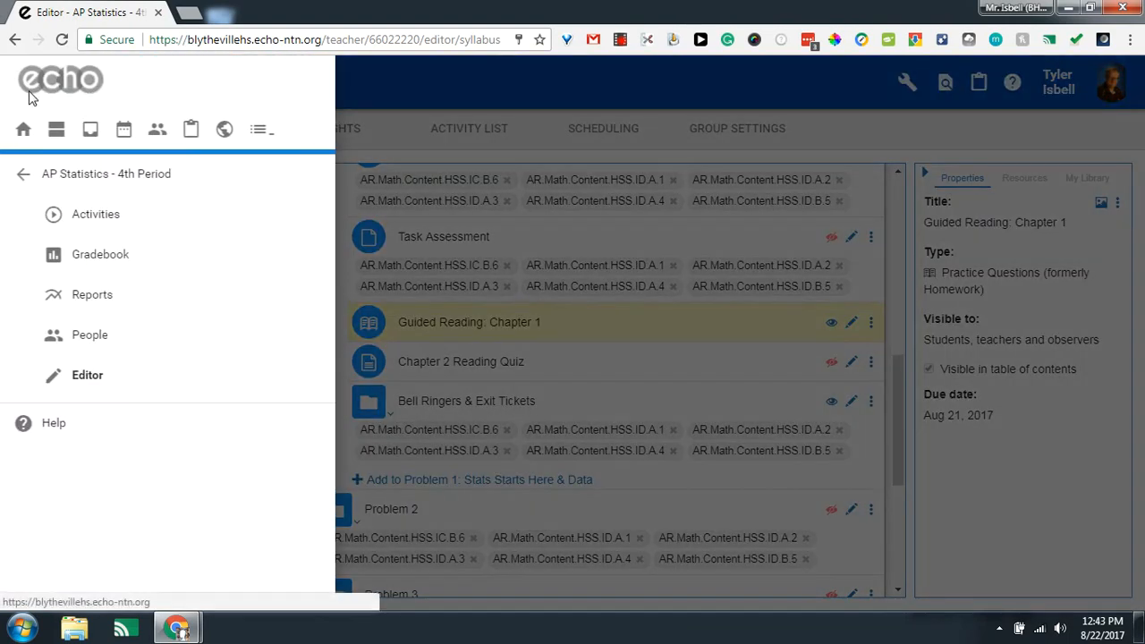
pyautogui.click(106, 265)
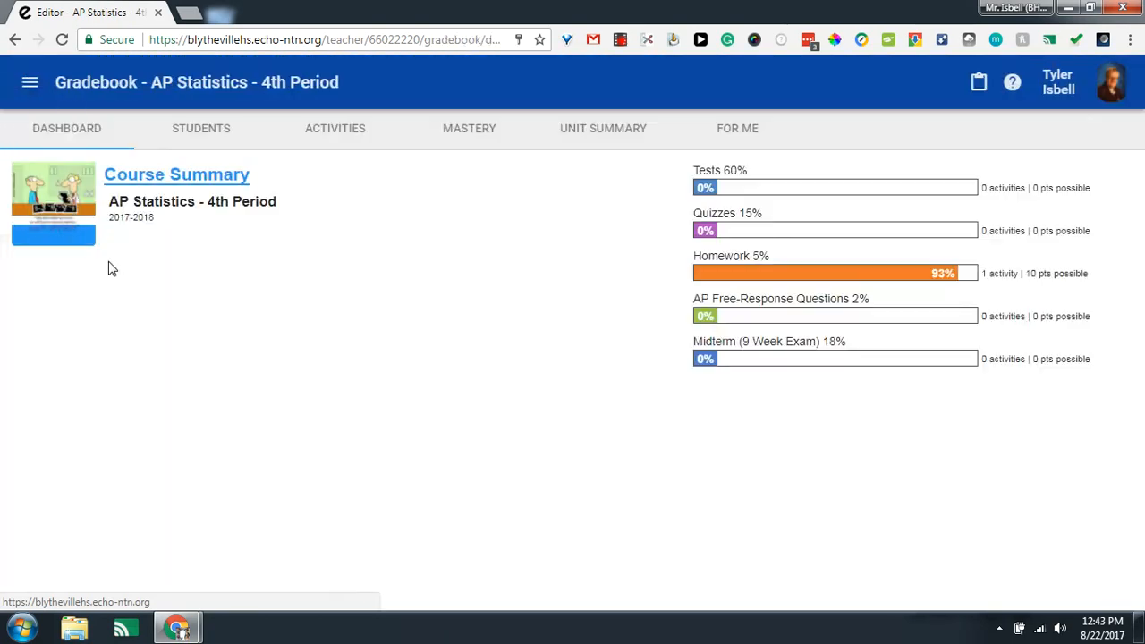
pyautogui.click(480, 130)
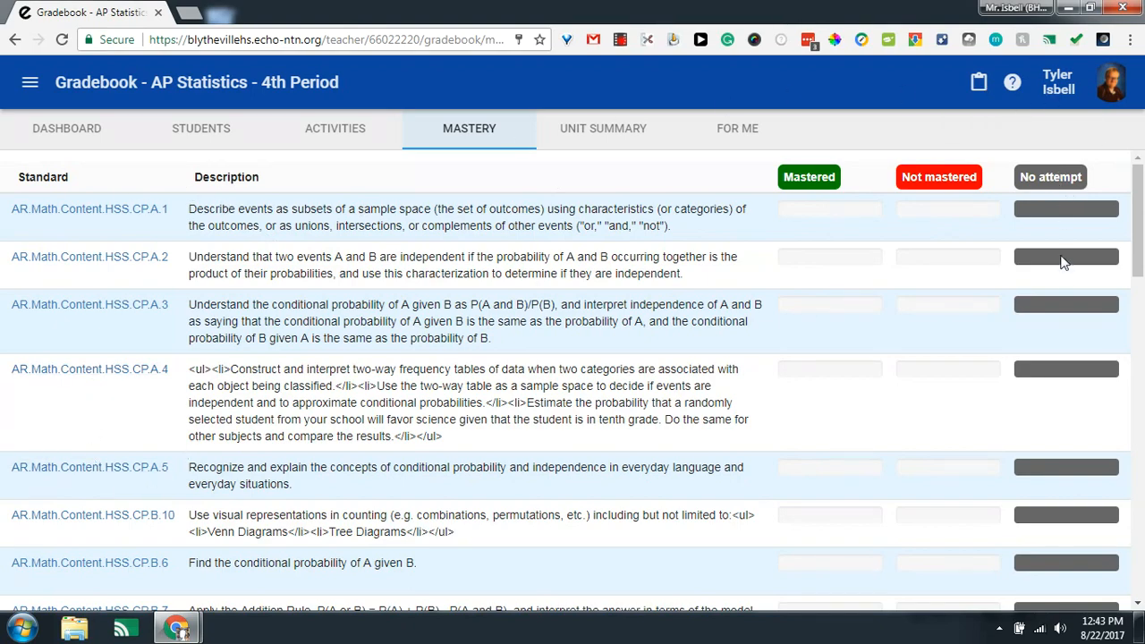
pyautogui.scroll(-15, 1088, 456)
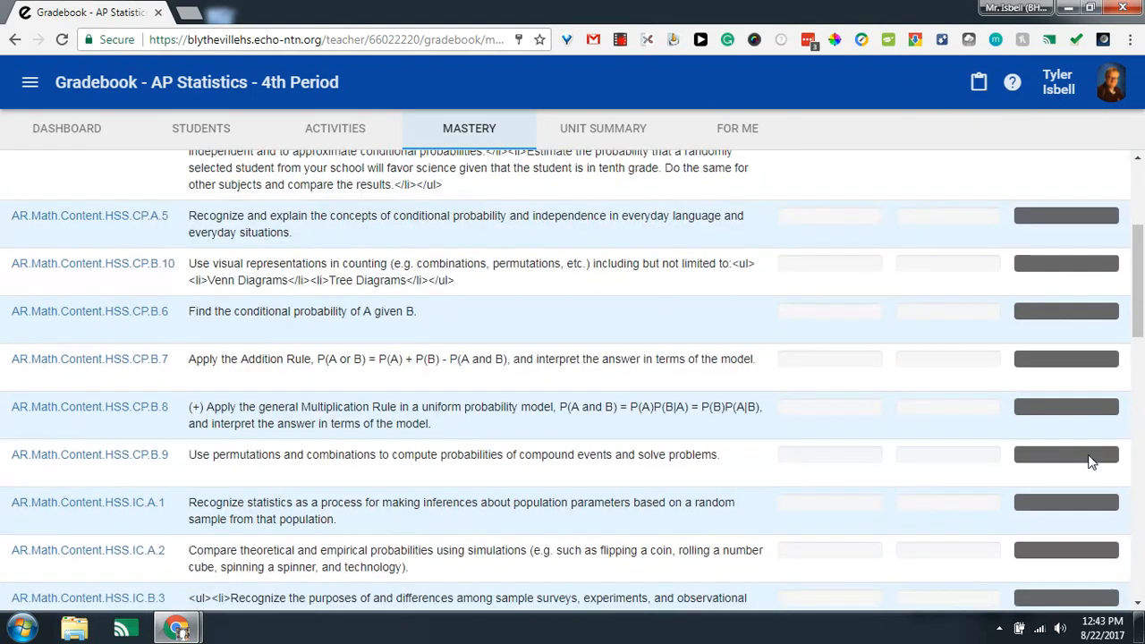
pyautogui.scroll(-5, 1087, 454)
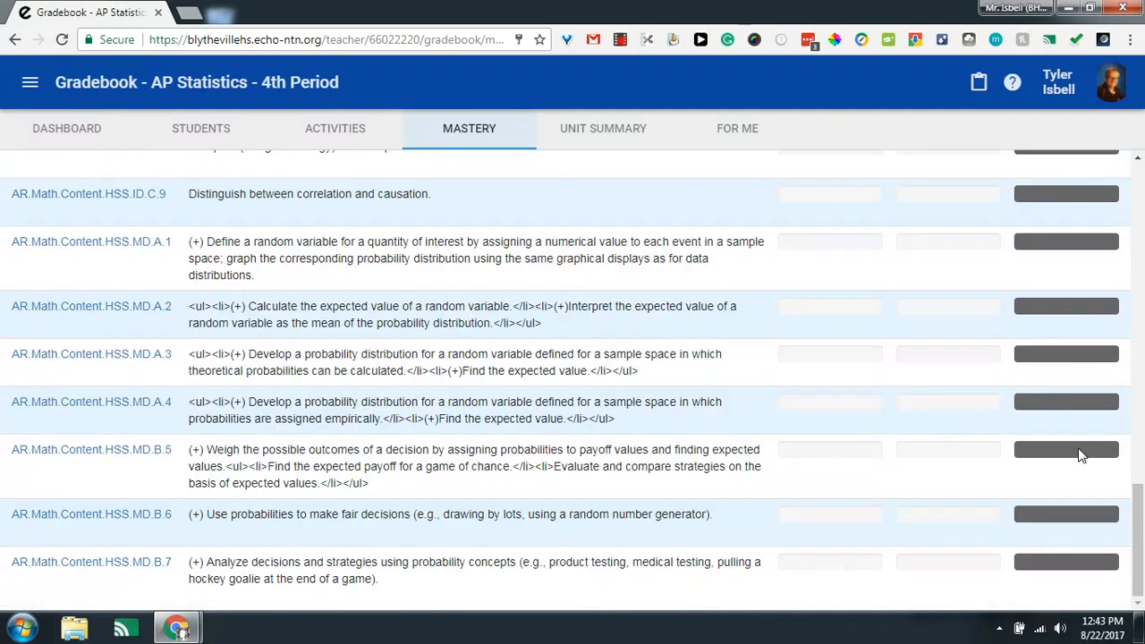
pyautogui.scroll(10, 1083, 452)
pyautogui.scroll(5, 1075, 442)
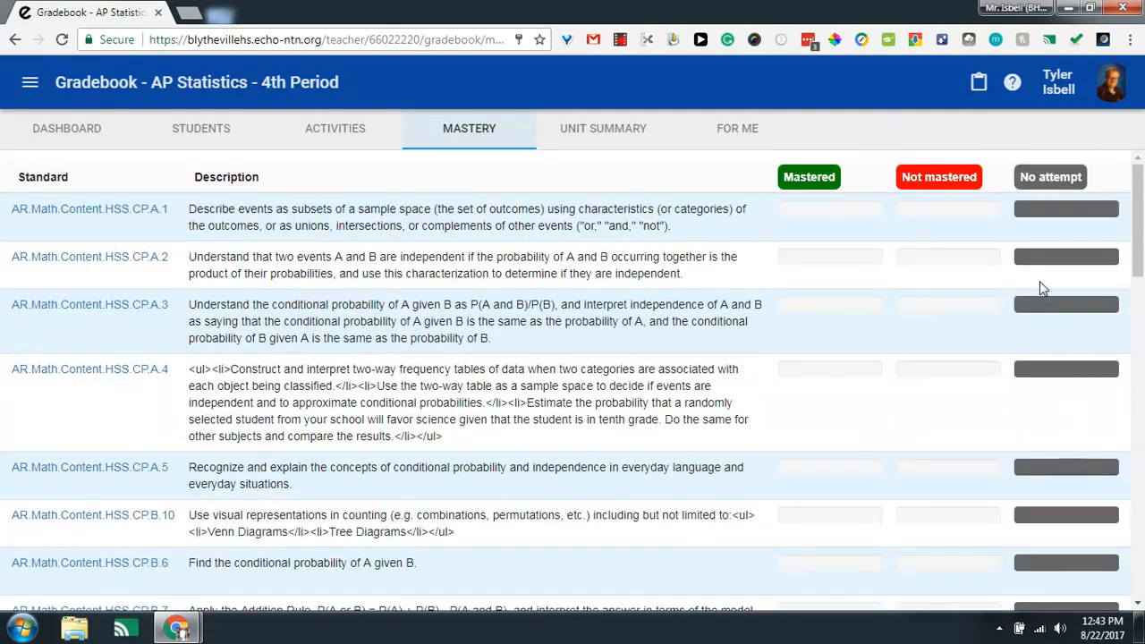
# Examine each student's mastery status for standard AR.Math.Content.HSS.CP.A.1 and return to the list of standards
pyautogui.click(114, 213)
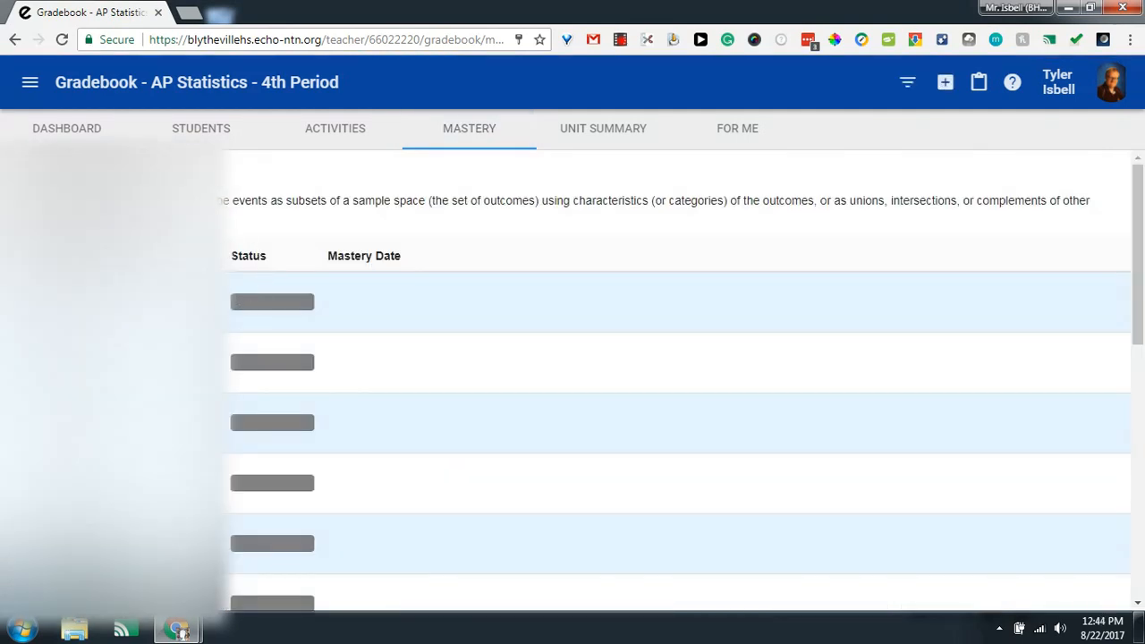
pyautogui.scroll(-5, 303, 347)
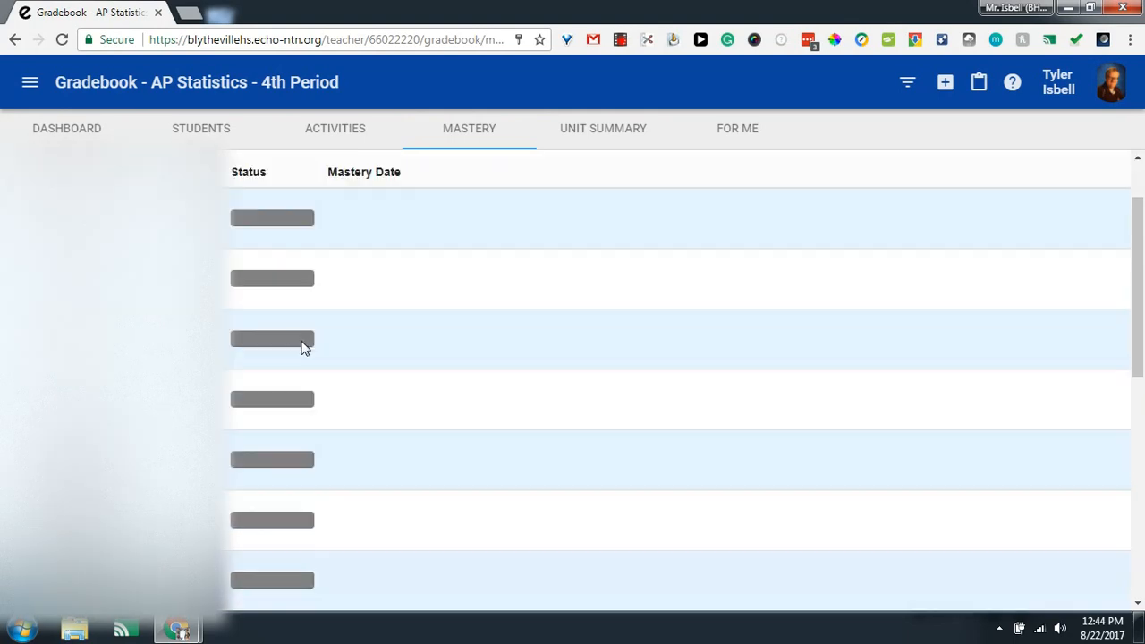
pyautogui.scroll(-3, 288, 347)
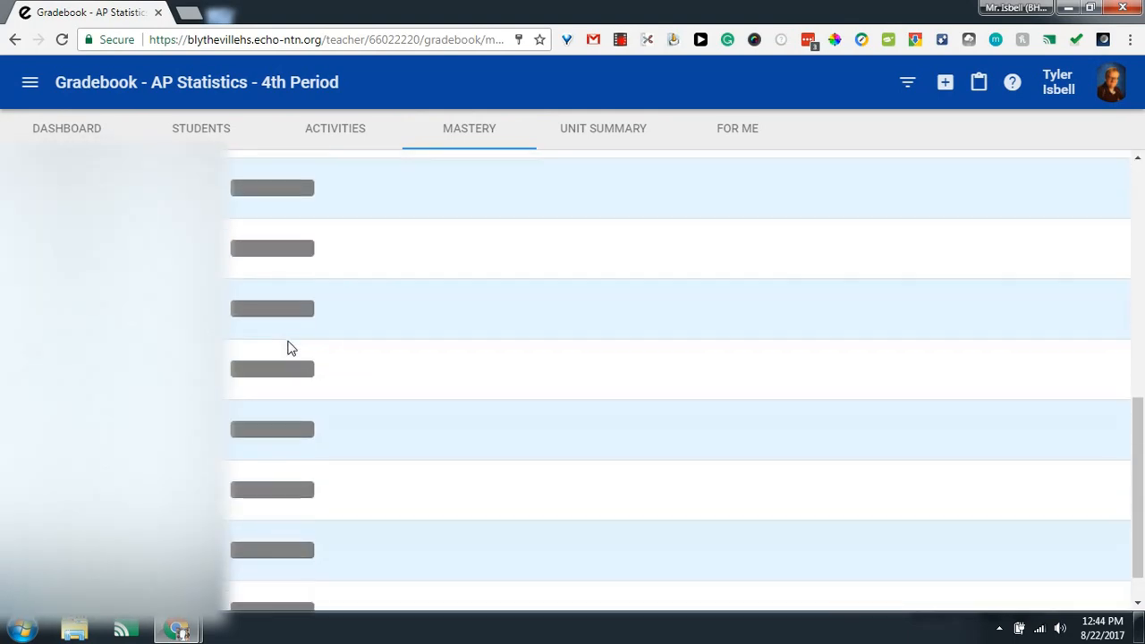
pyautogui.scroll(10, 282, 340)
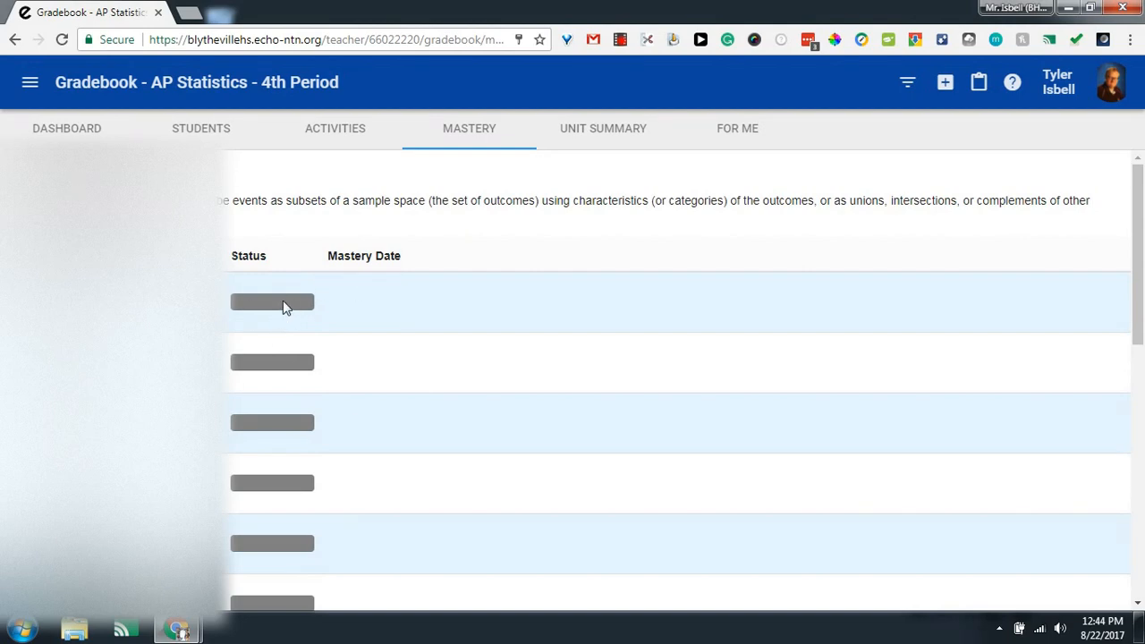
pyautogui.click(19, 172)
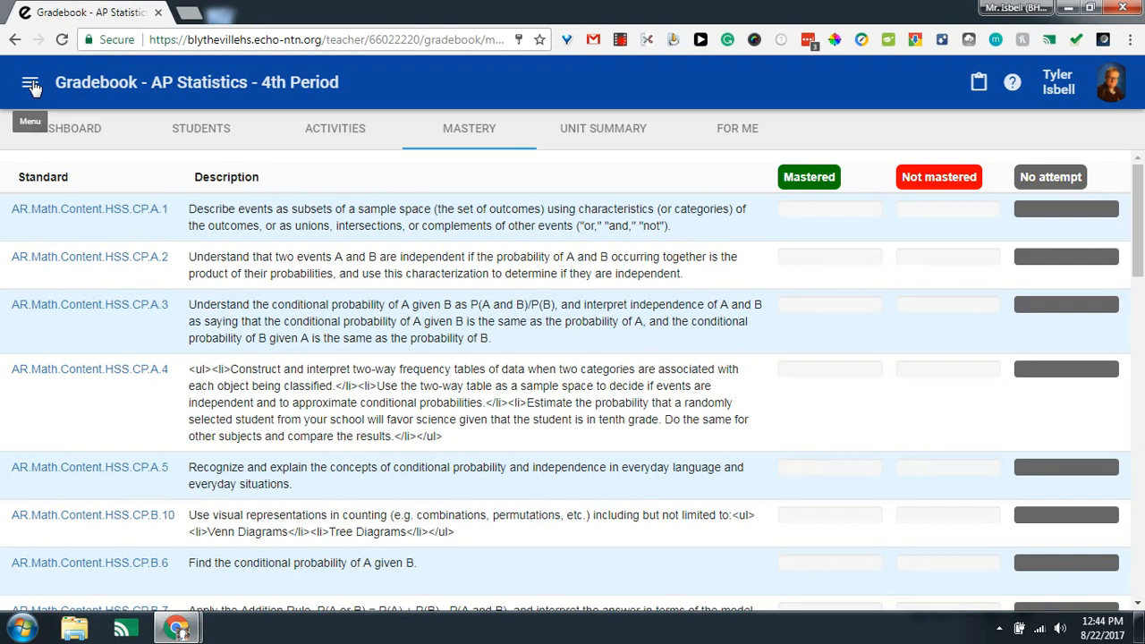
# Switch from the gradebook to the course reports and display the Mastery report options
pyautogui.click(31, 85)
pyautogui.click(120, 294)
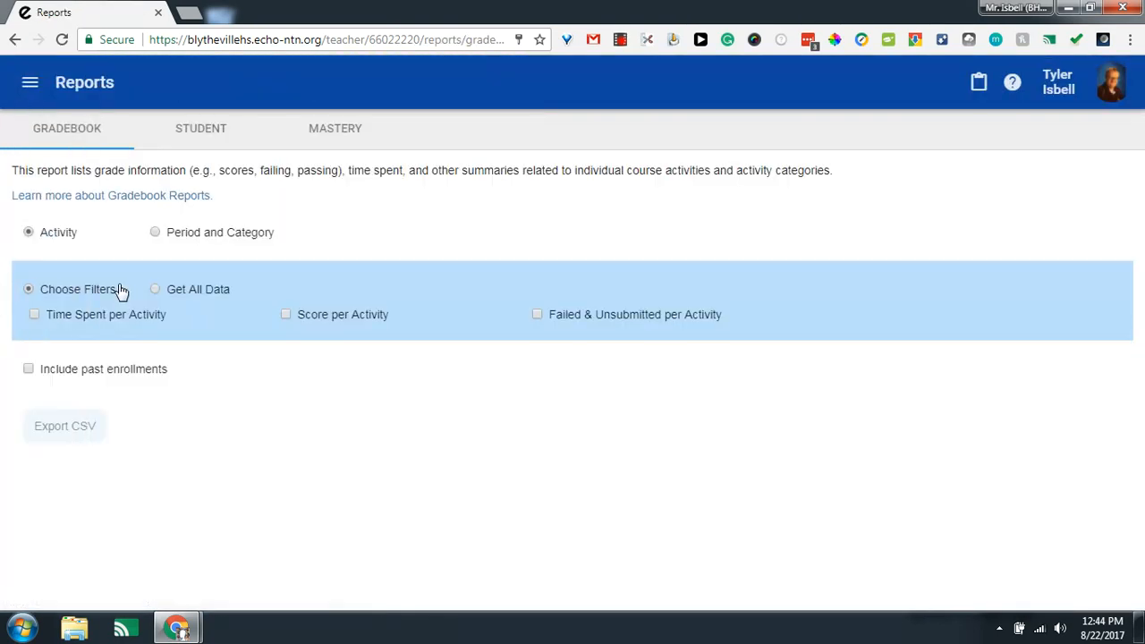
pyautogui.click(327, 131)
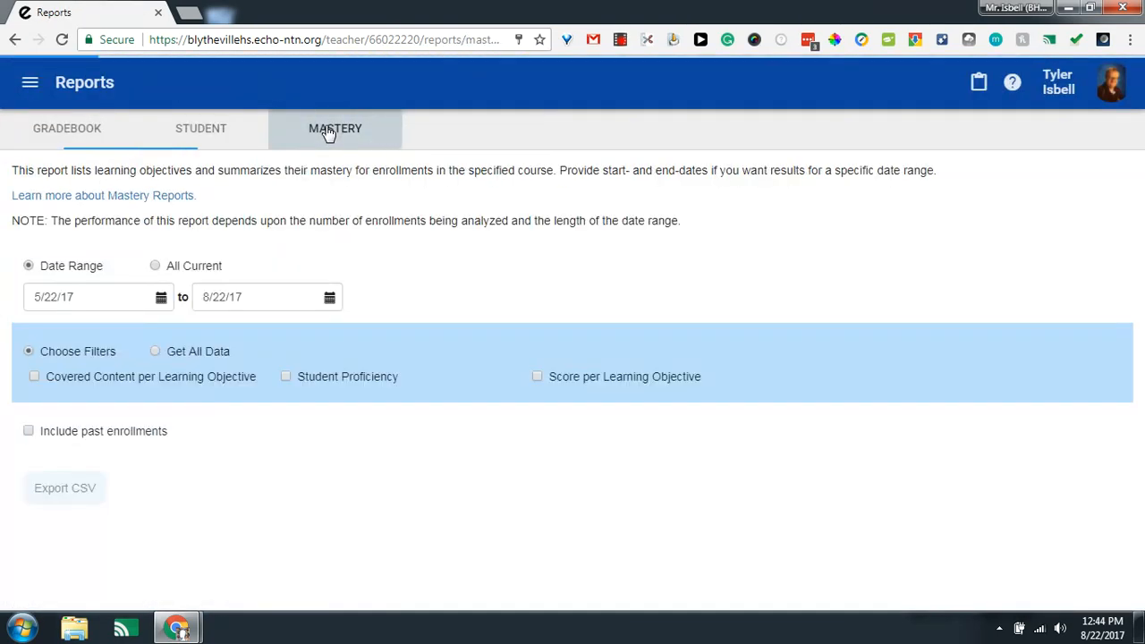